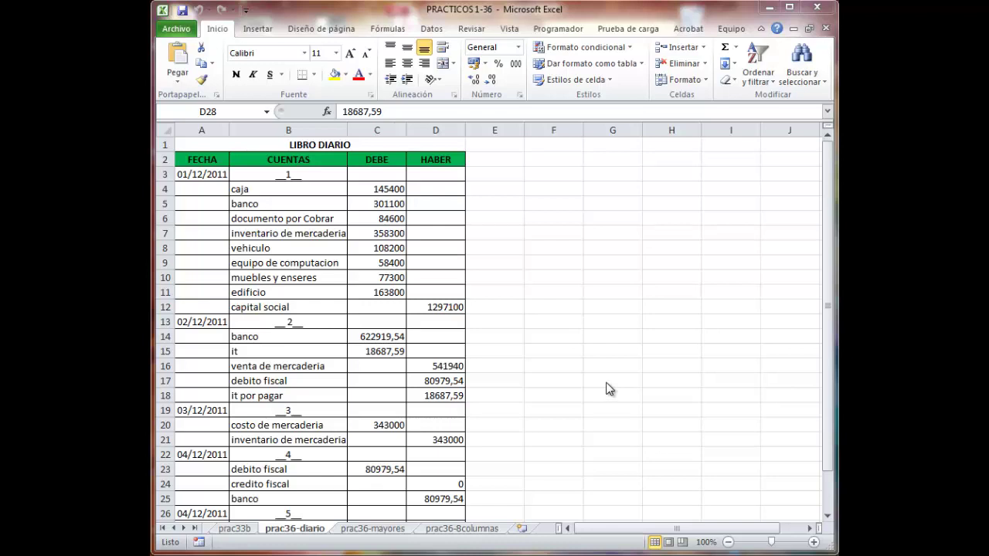
Step: Review the prac36-diario journal's DEBE and HABER amounts and formulas for entries 1 to 4
left_click(825, 165)
left_click_drag(826, 248, 829, 222)
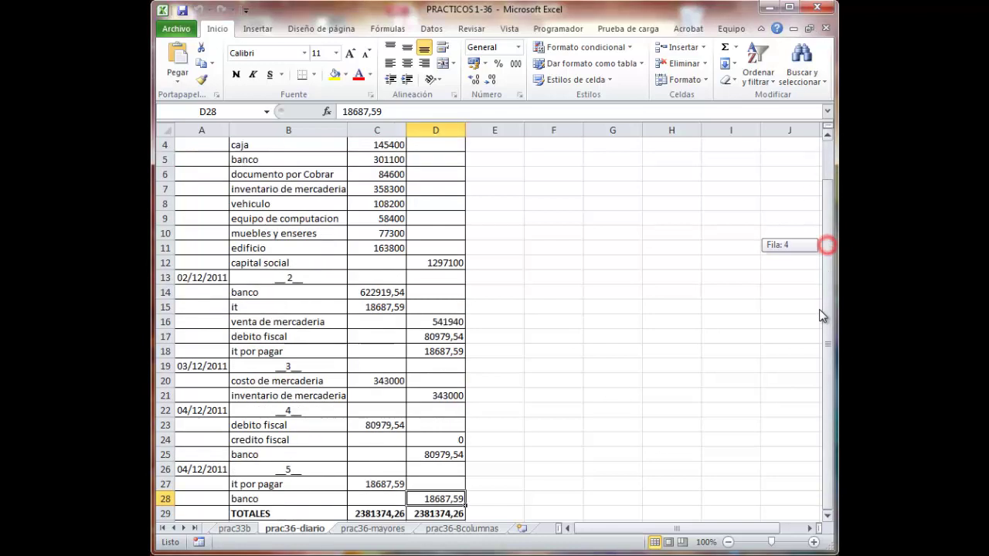
left_click(394, 193)
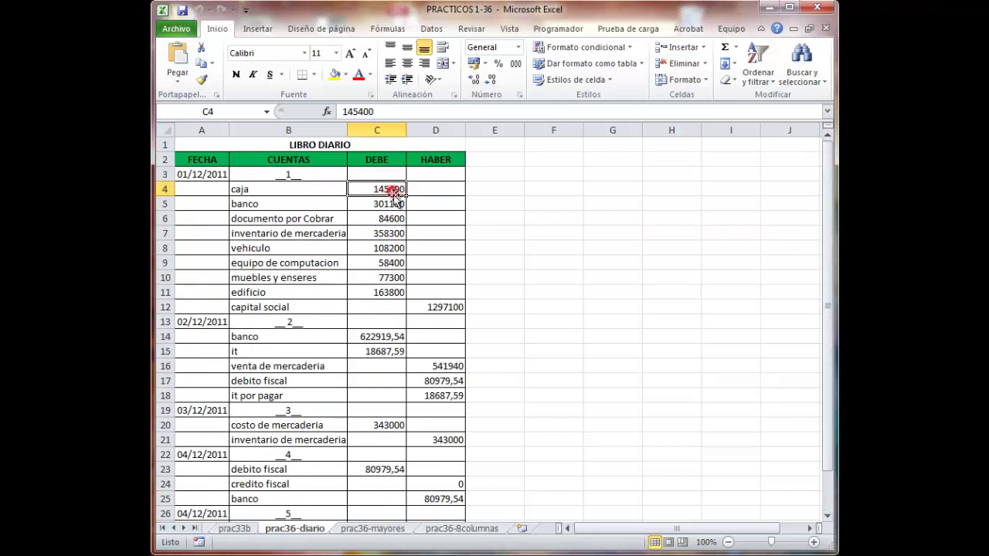
key("Down")
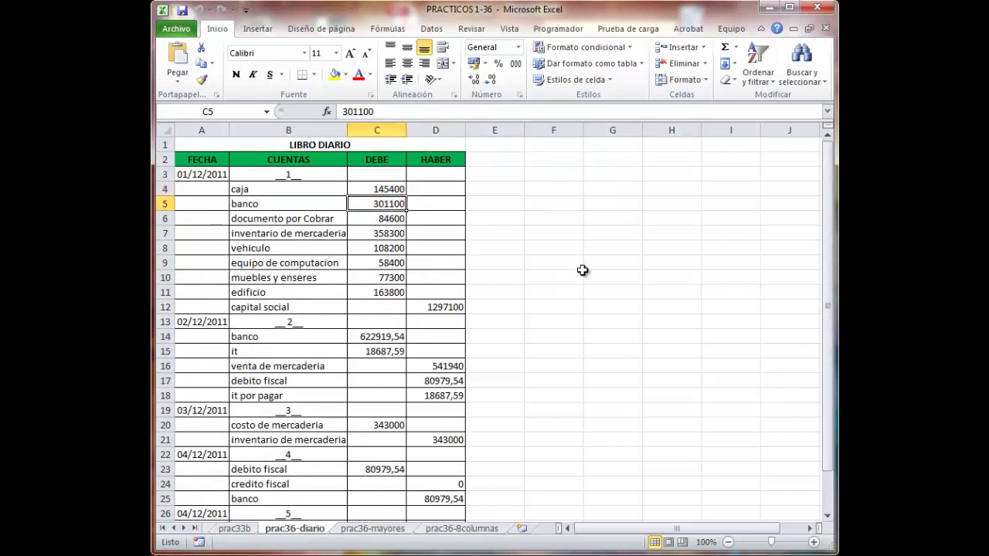
key("Down")
key("Down")
key("Down")
key("Down")
key("Down")
key("Down")
key("Down")
key("Right")
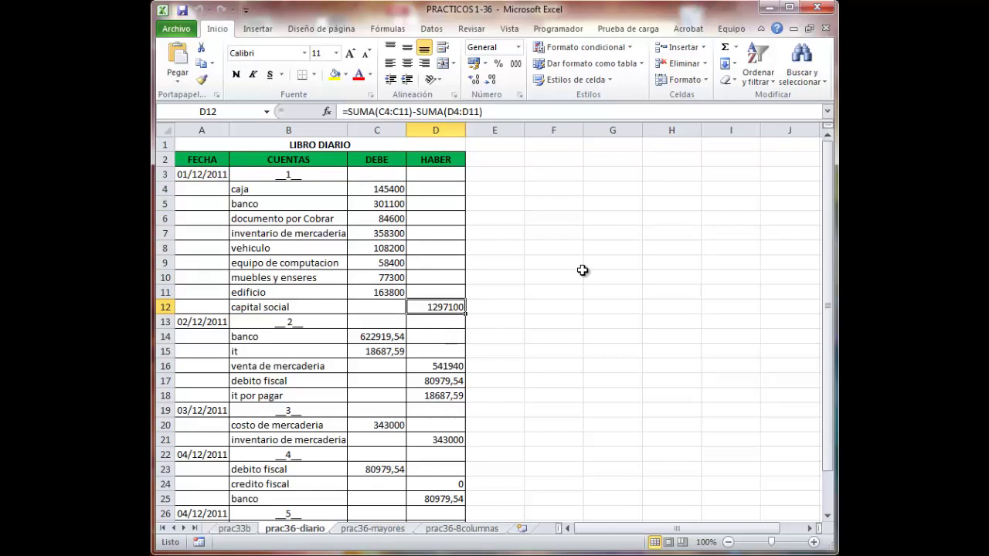
key("Down")
key("Down")
key("Left")
key("Down")
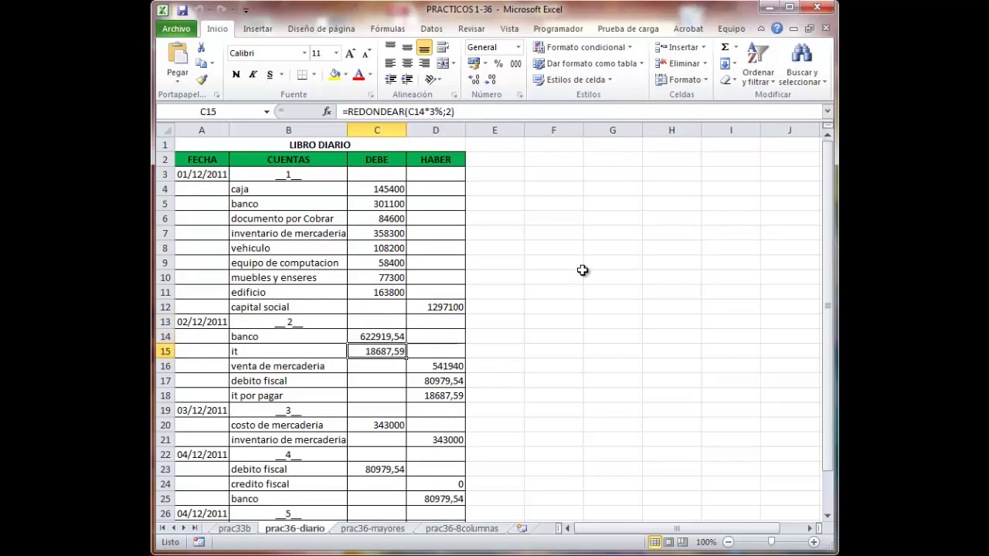
key("Down")
key("Down")
key("Right")
key("Up")
key("Down")
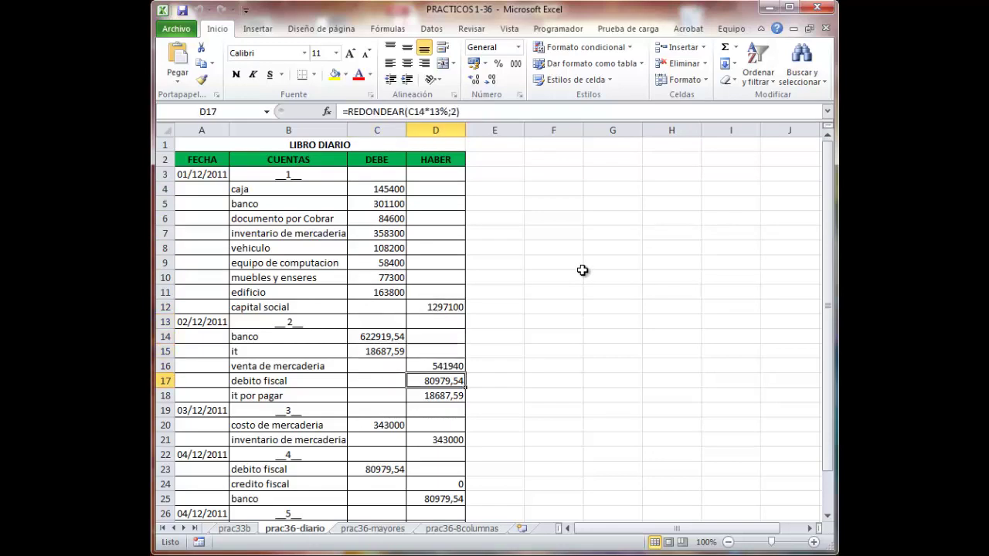
key("Down")
key("Down")
key("Up")
key("Up")
key("Up")
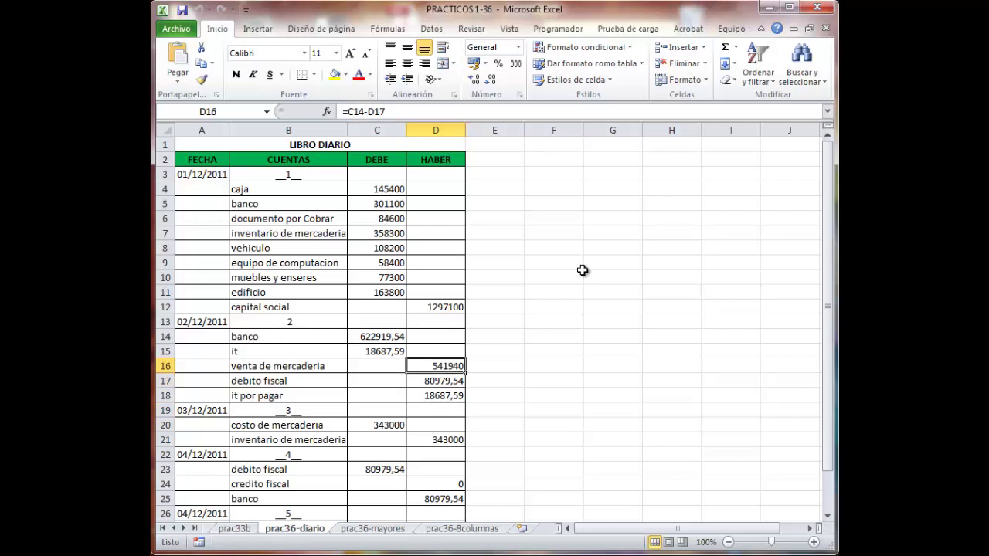
key("Left")
key("Up")
key("Up")
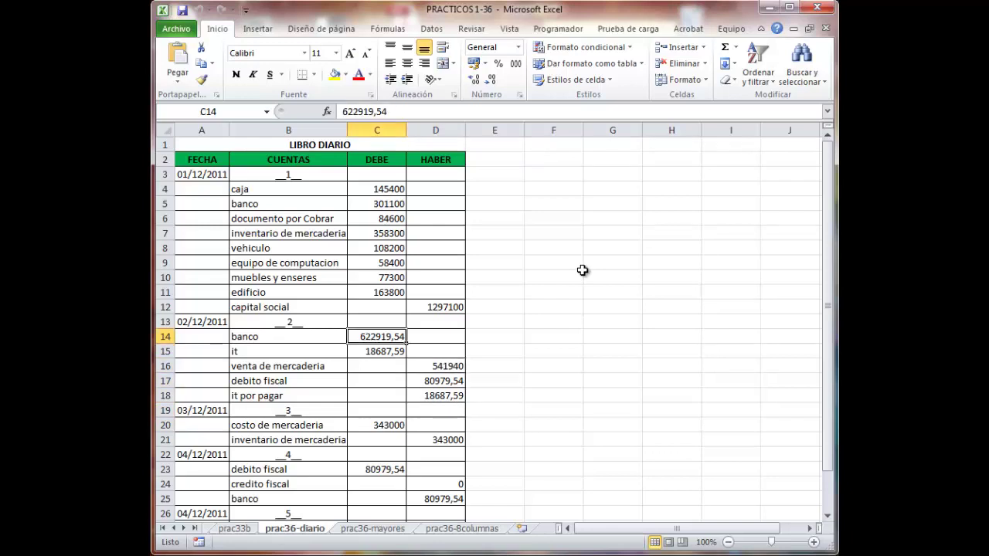
key("Down")
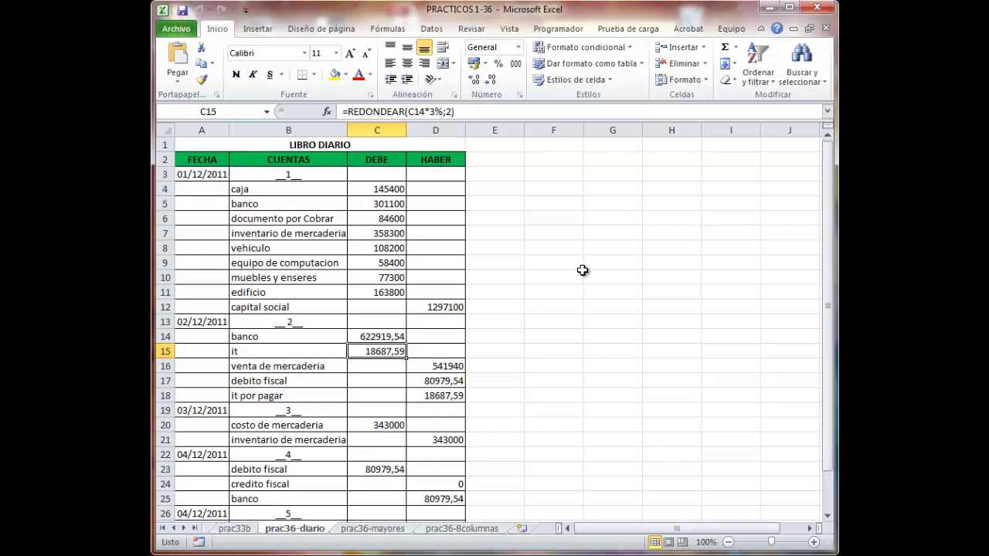
key("Right")
key("Down")
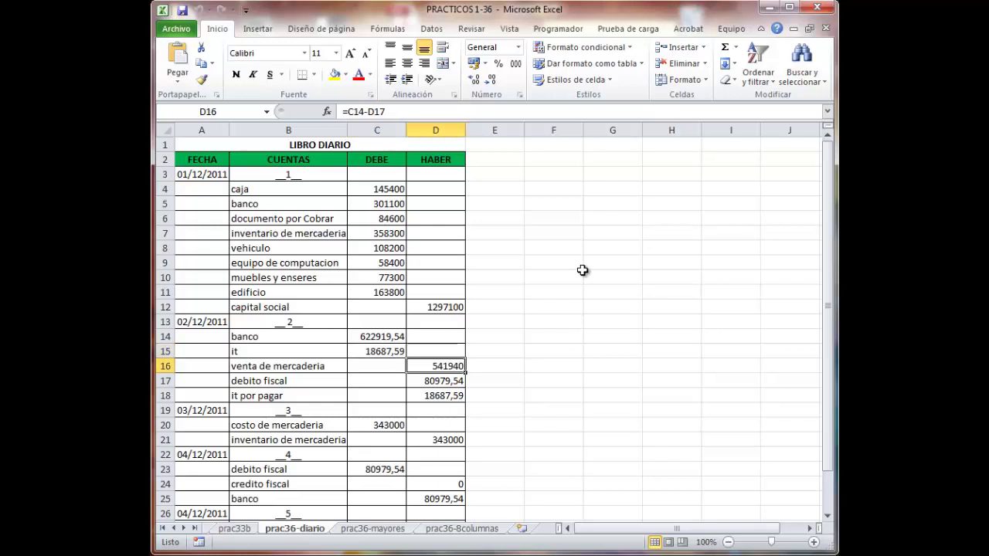
key("Down")
key("Down")
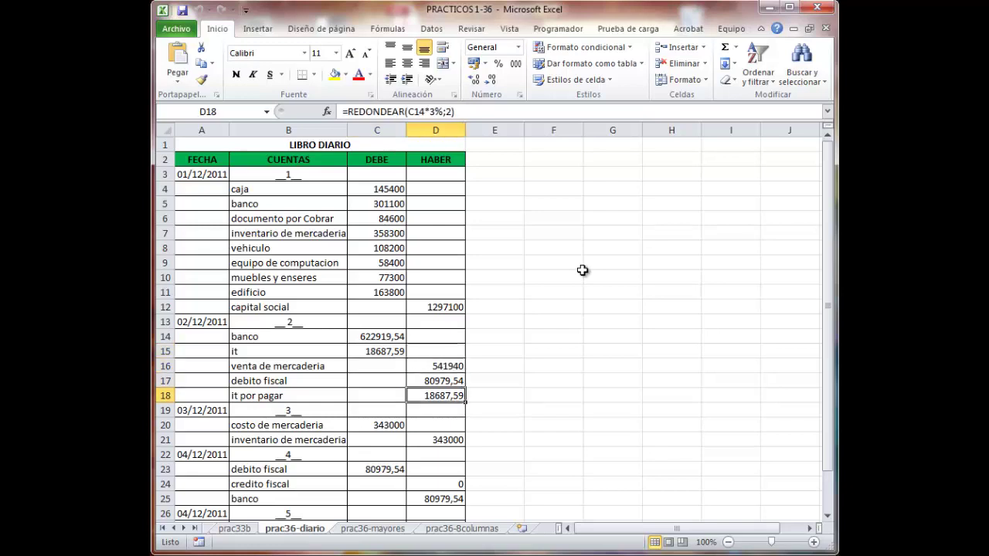
key("Down")
key("Down")
key("Down")
key("Down")
key("Down")
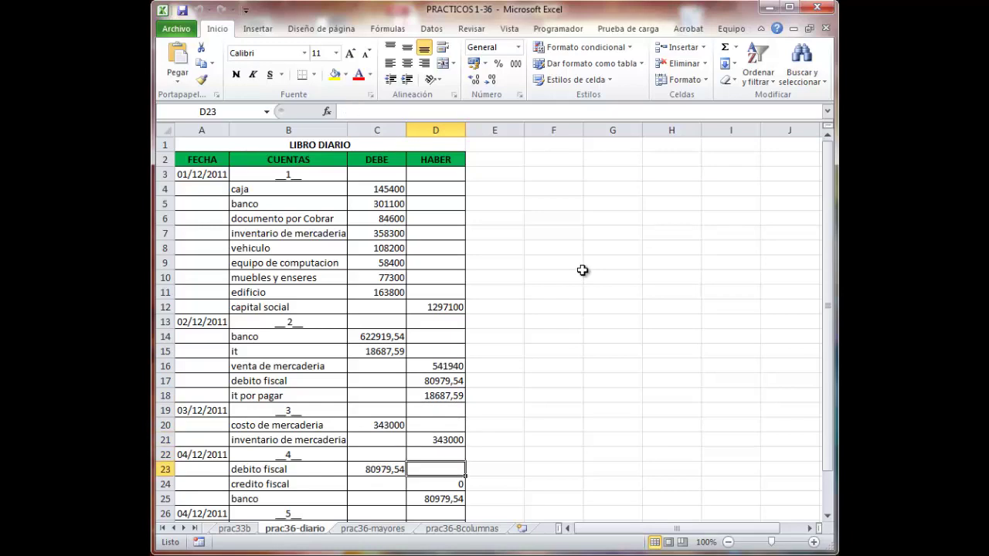
key("Down")
key("Down")
key("Down")
key("Down")
key("Down")
key("Down")
key("Down")
key("Down")
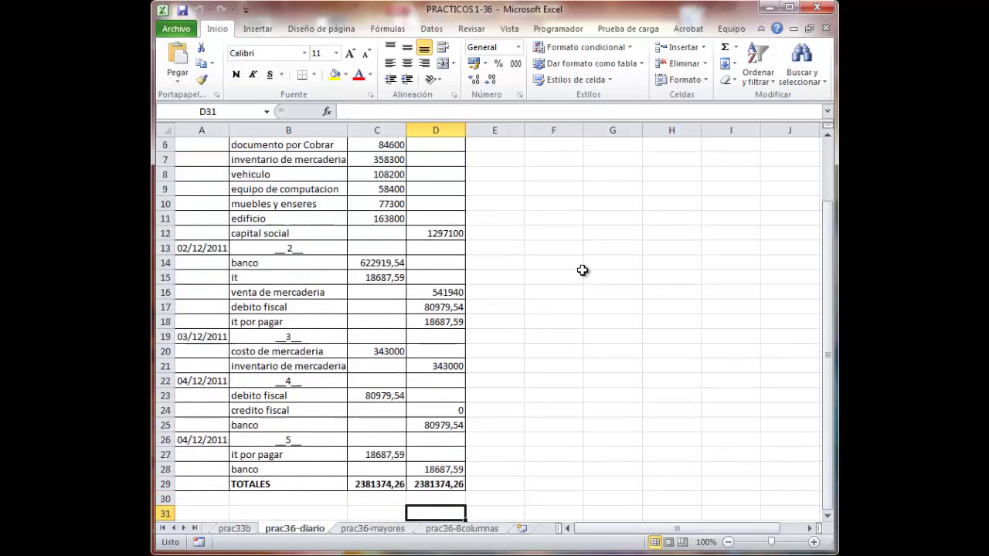
Step: Check entry 5 and compare the DEBE and HABER totals in the TOTALES row
key("Up")
key("Up")
key("Up")
key("Up")
key("Left")
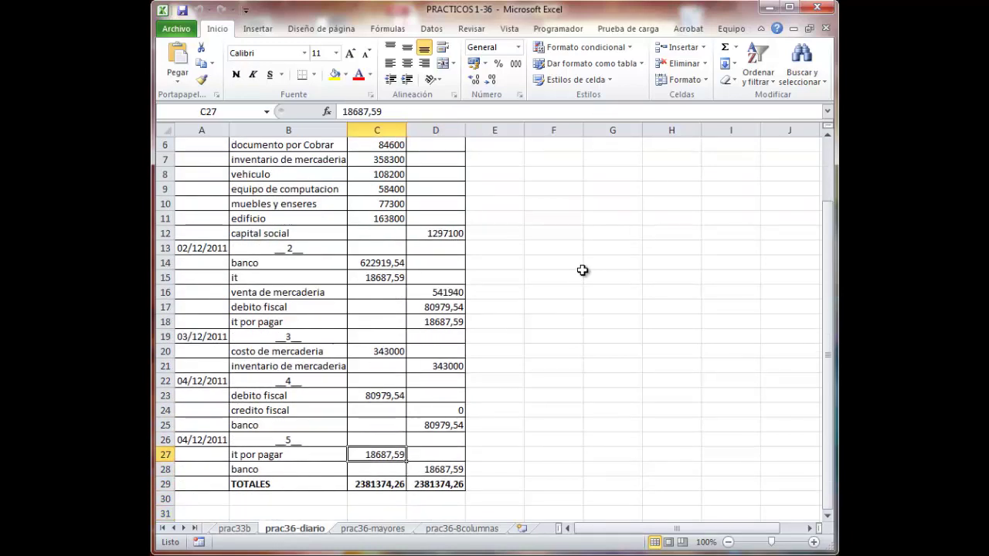
key("Right")
key("Left")
key("Down")
key("Right")
key("Down")
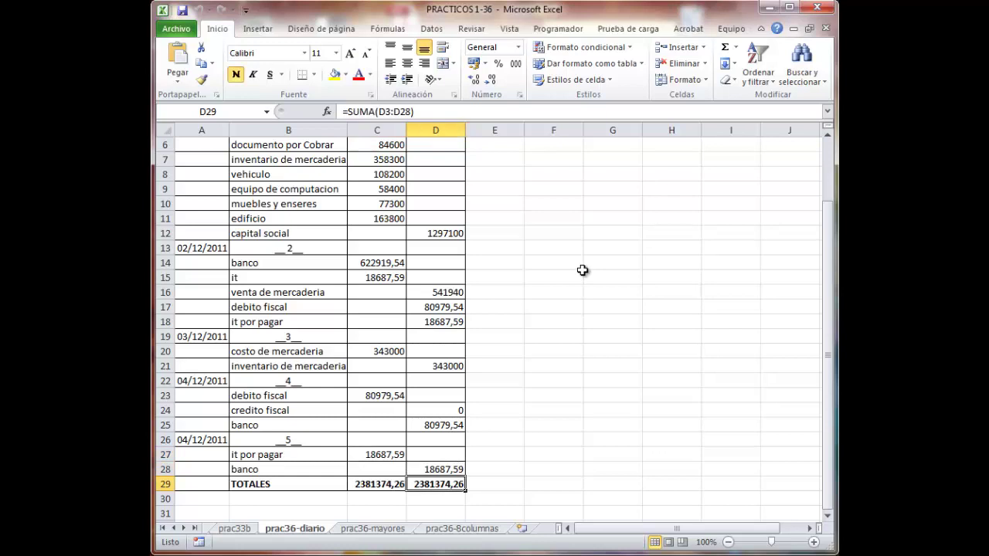
key("Left")
key("Left")
key("Left")
key("Right")
key("Right")
key("Right")
key("Left")
key("Left")
key("Left")
key("Right")
key("Right")
key("Right")
key("Left")
key("Left")
key("Left")
key("Right")
key("Right")
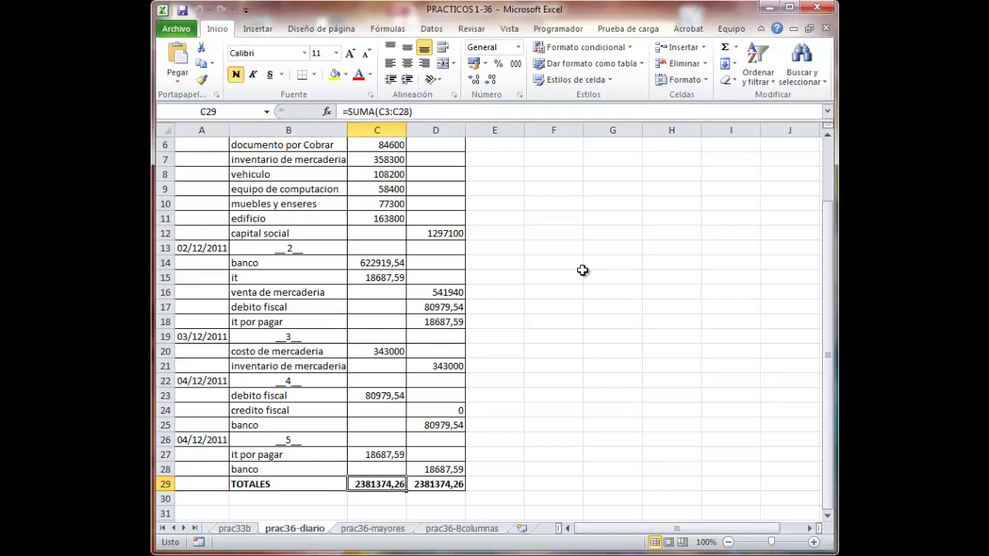
key("Right")
key("Up")
key("Up")
key("Up")
key("Up")
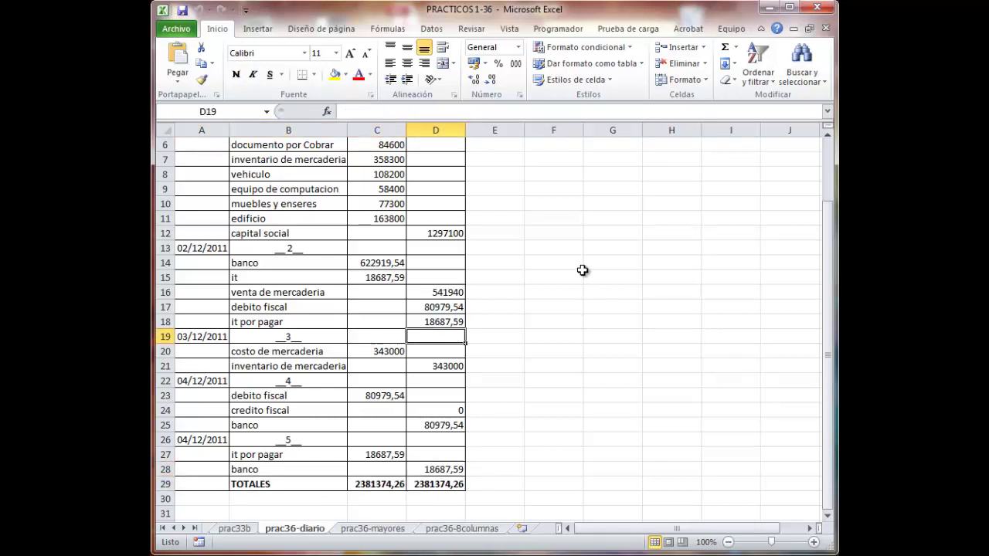
key("Up")
key("Up")
key("Up")
key("ctrl+Home")
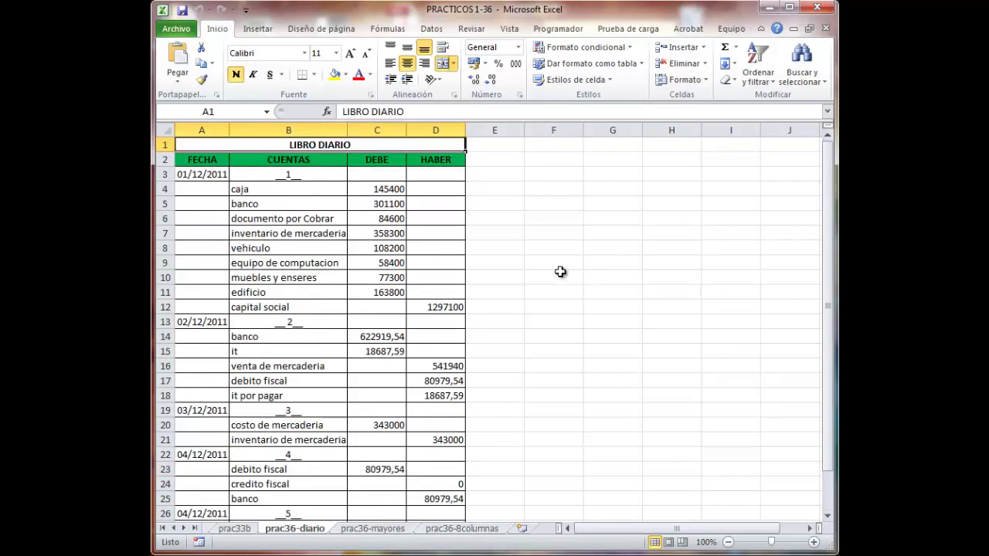
Step: On prac36-8columnas, inspect the row 19 totals and the RESULTADO DE GESTION formula in F20
left_click(462, 530)
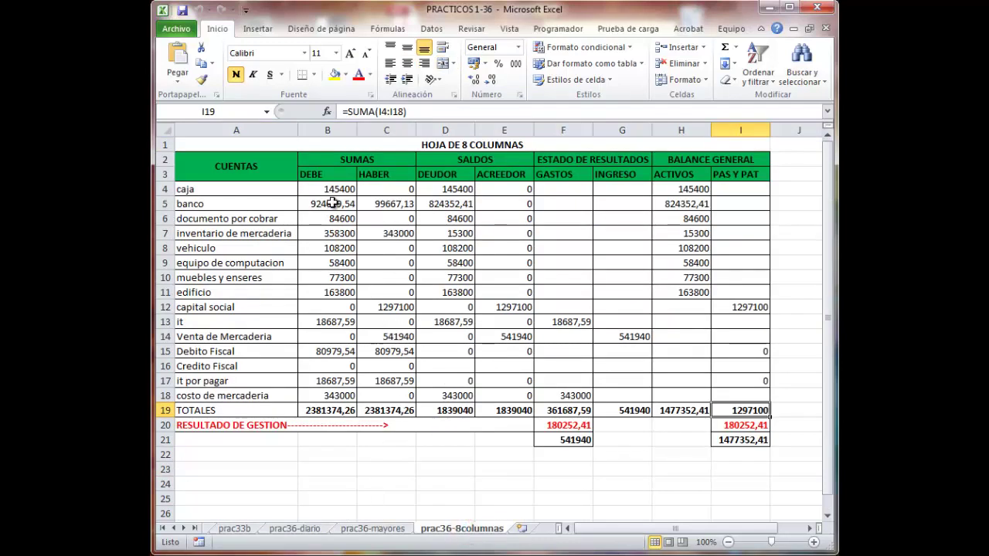
left_click(341, 414)
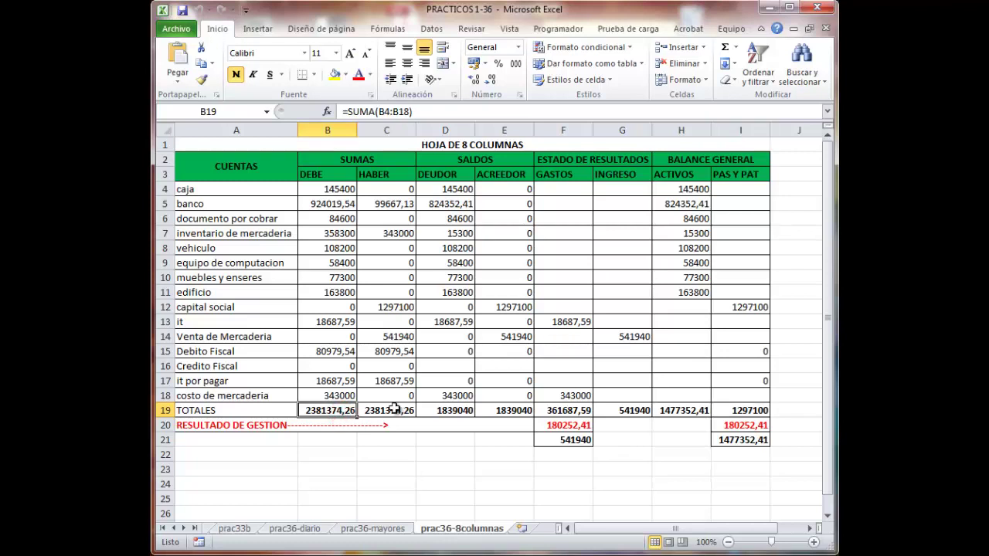
left_click(394, 410)
left_click(446, 411)
left_click(510, 411)
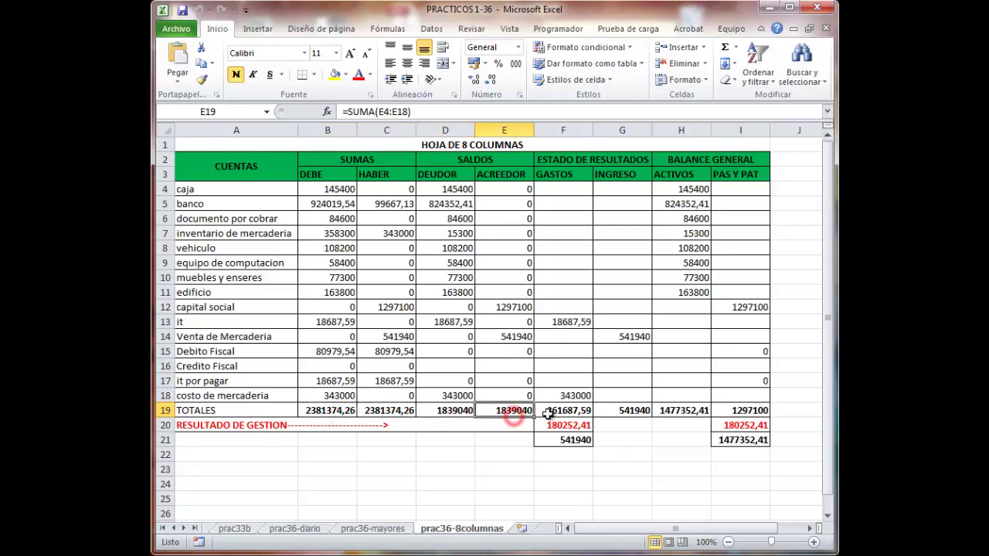
left_click(563, 412)
left_click(564, 440)
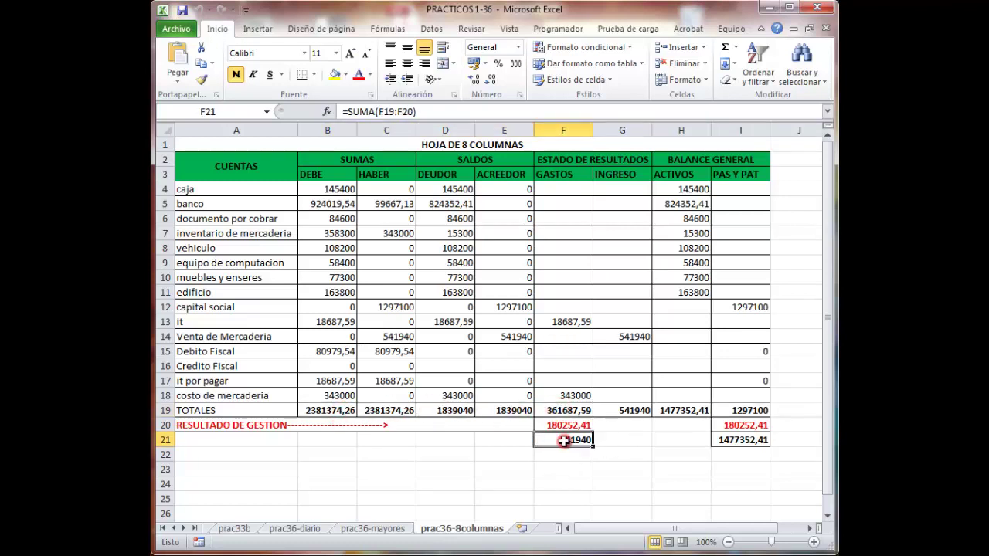
left_click(566, 426)
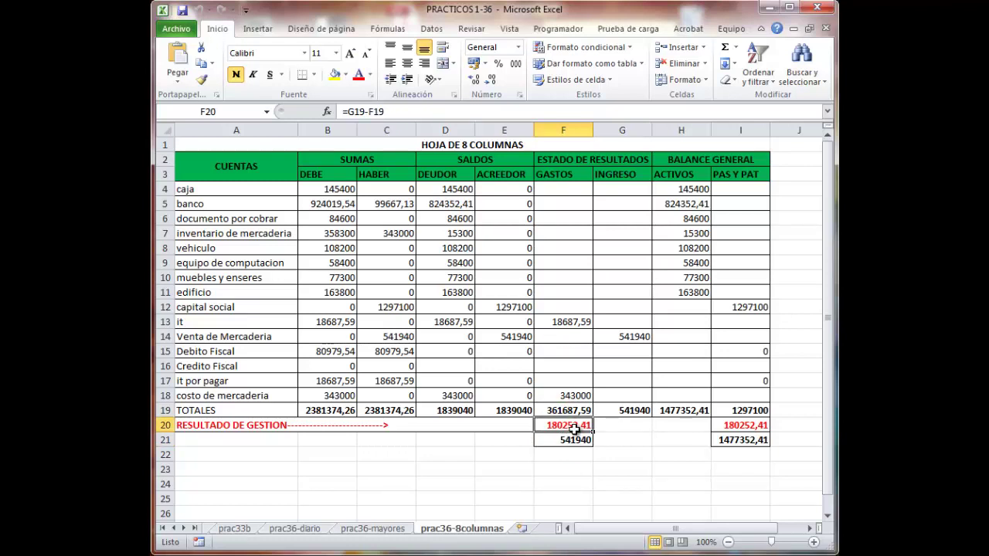
double_click(576, 430)
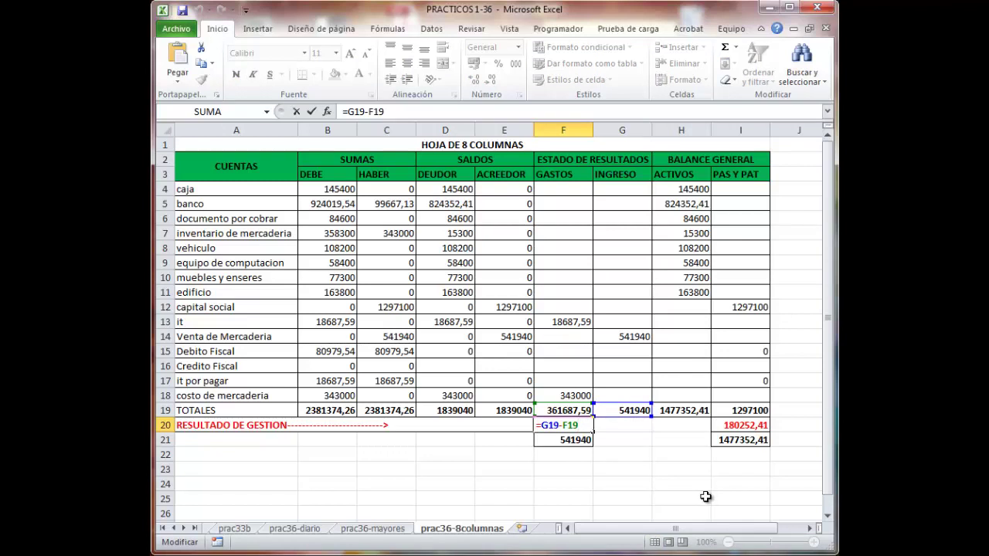
key("Return")
Step: Review the SUMAR.SI.CONJUNTO formulas up the DEBE column B
key("Up")
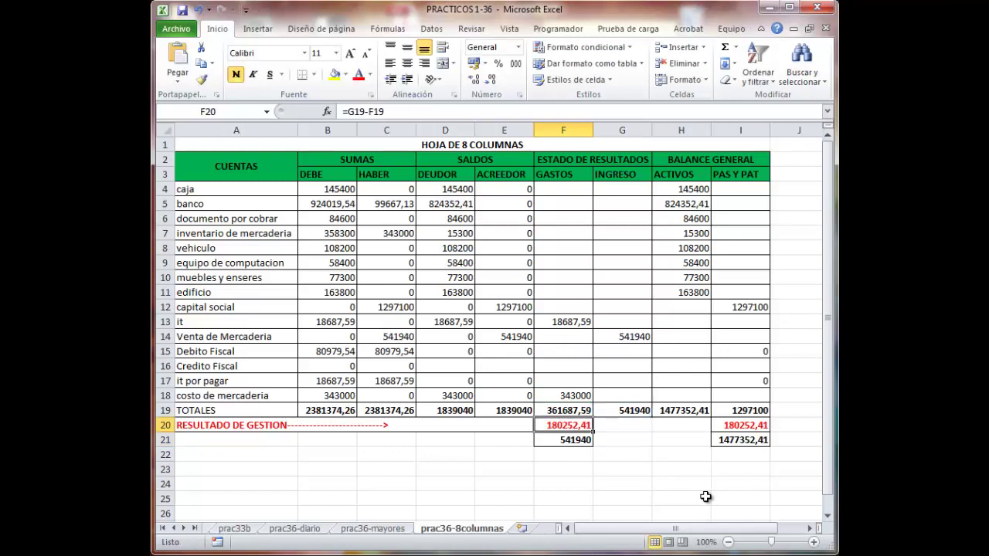
key("Up")
key("Left")
key("Left")
key("Left")
key("Left")
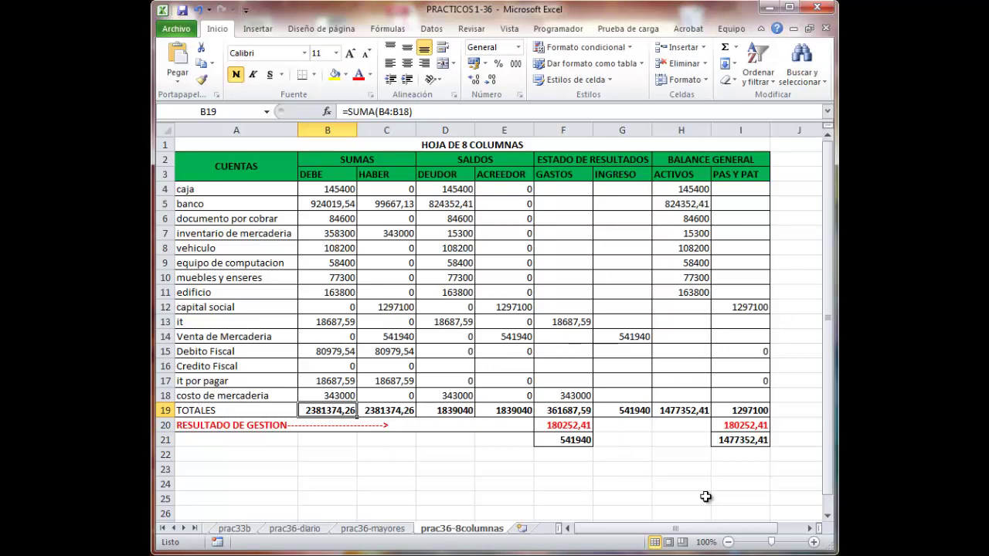
key("Up")
key("Up")
key("Up")
key("Up")
key("Up")
key("Up")
key("Up")
key("Up")
key("Up")
key("Up")
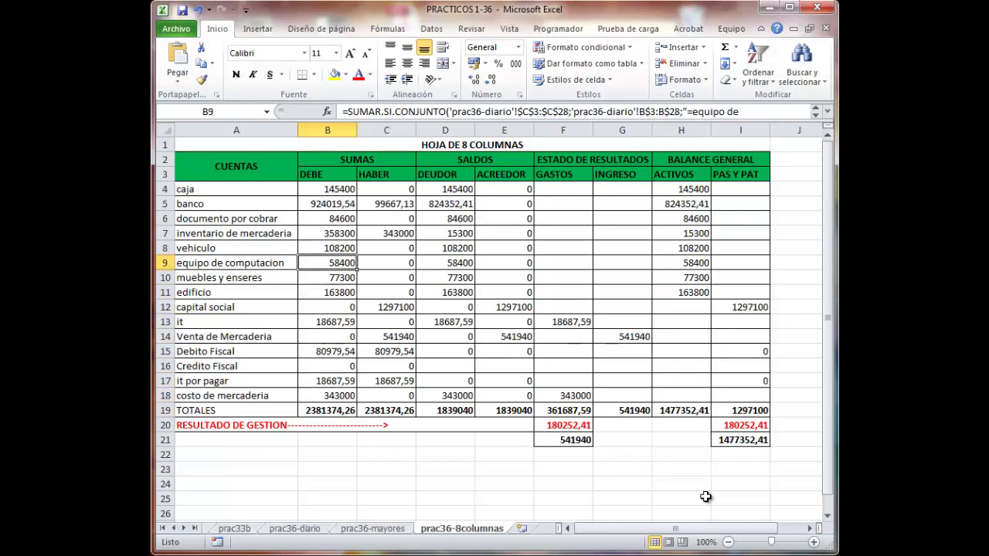
key("Up")
key("Up")
key("Up")
key("Up")
key("Up")
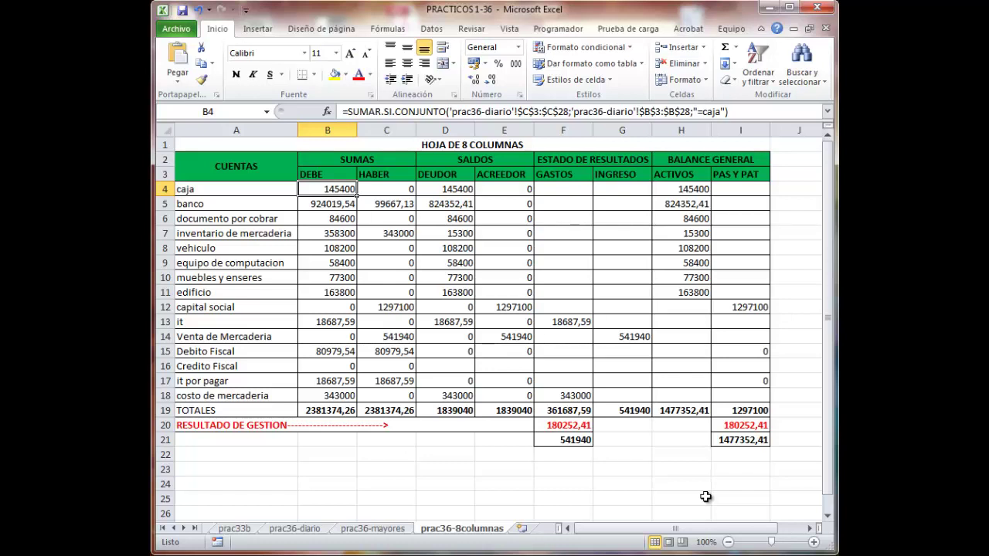
Step: Clear B4 and begin =SUMAR.SI.CONJUNTO with sum range 'prac36-diario'!C3:C28
key("Delete")
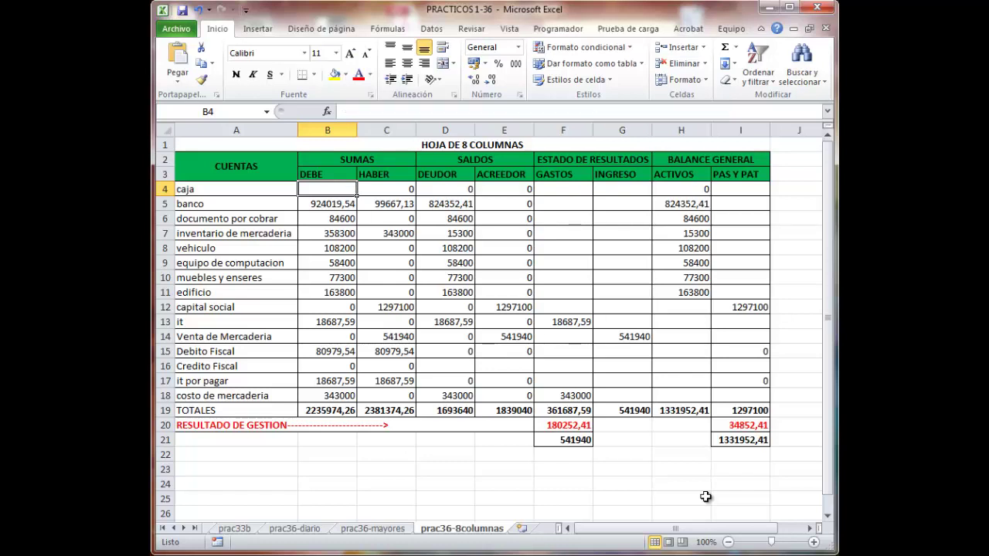
type("=")
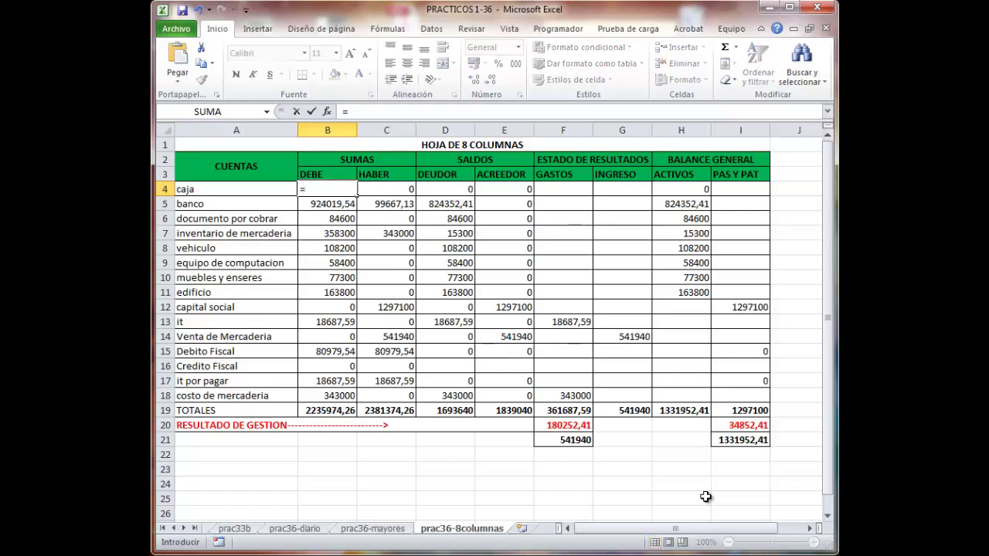
type("sumar.si")
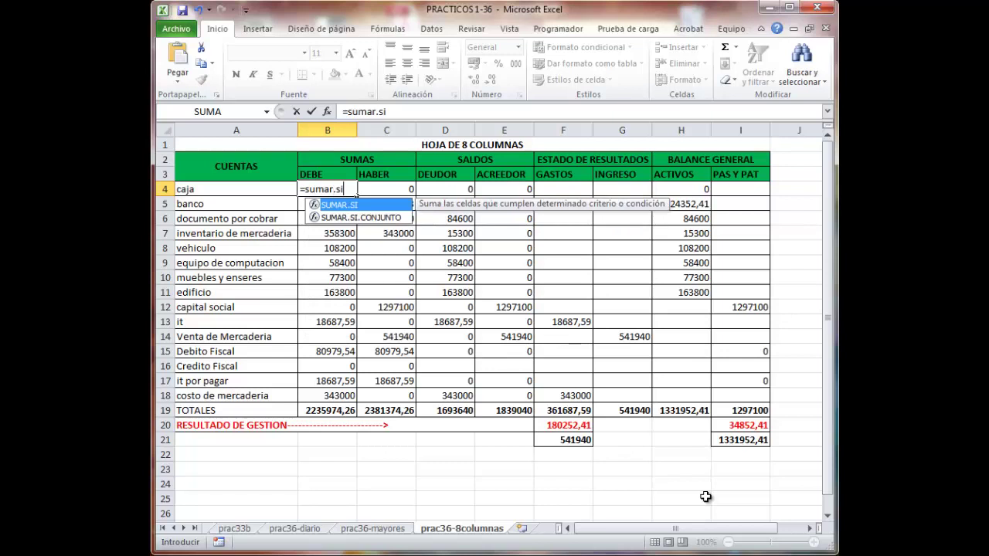
type(".conjun")
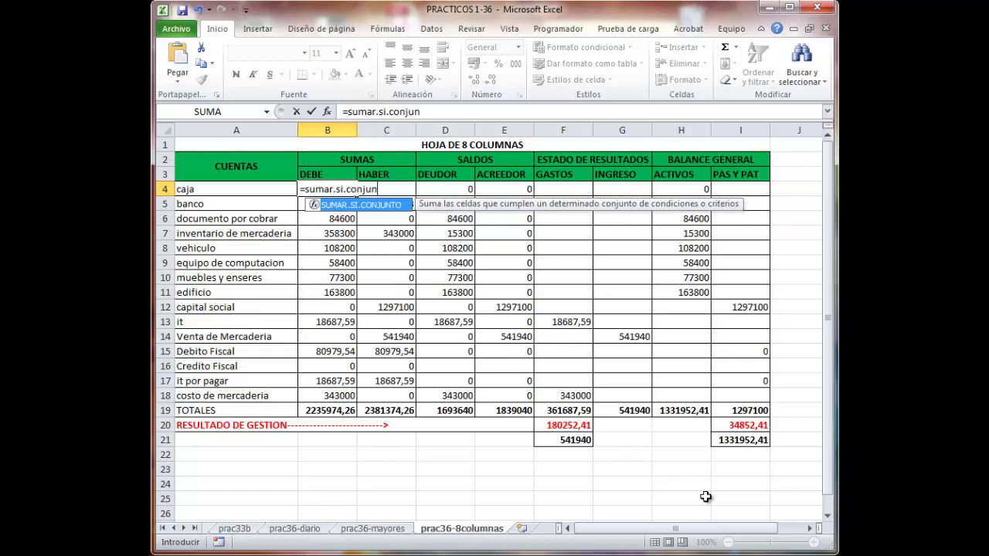
type("(")
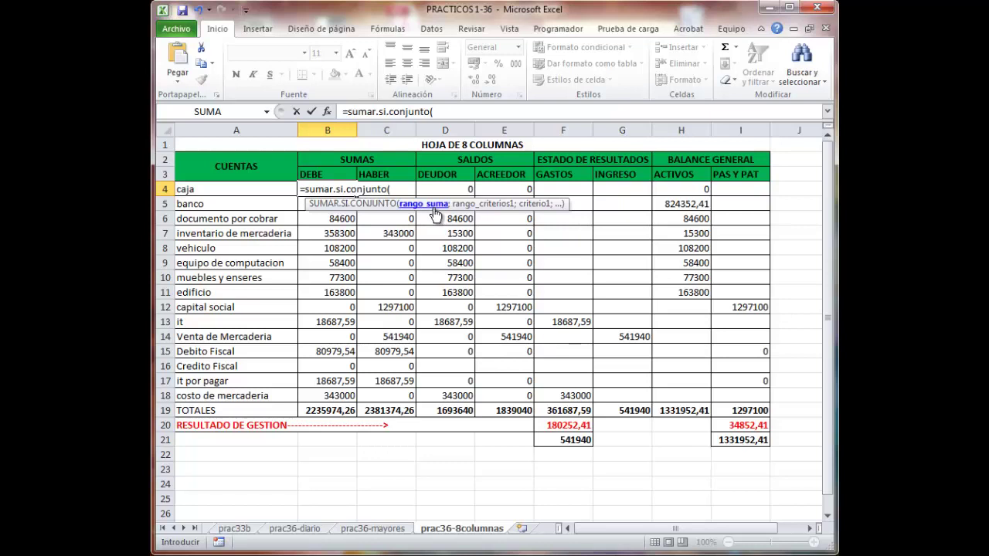
left_click(303, 531)
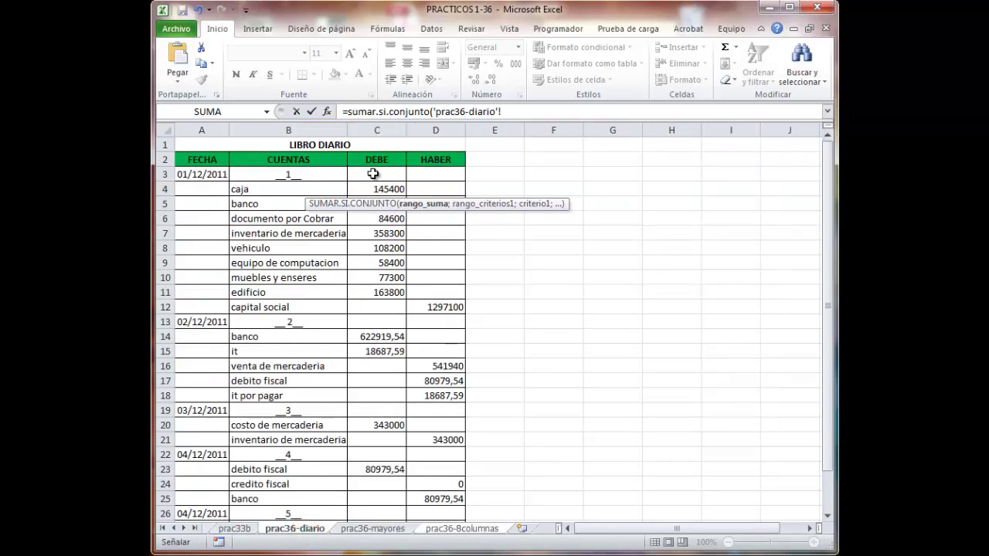
mouse_move(375, 173)
left_mouse_down()
mouse_move(368, 445)
mouse_move(380, 495)
left_mouse_up()
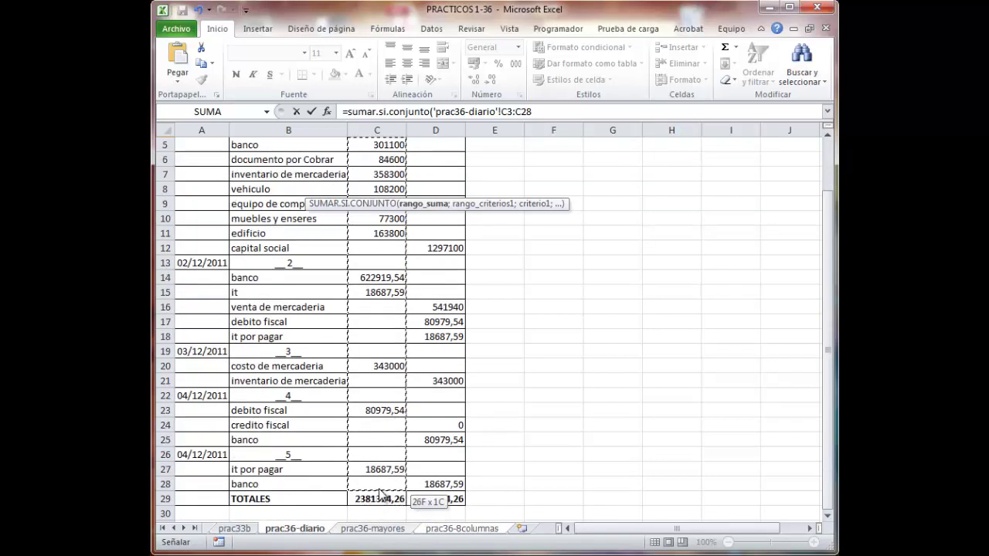
left_click_drag(380, 496, 380, 488)
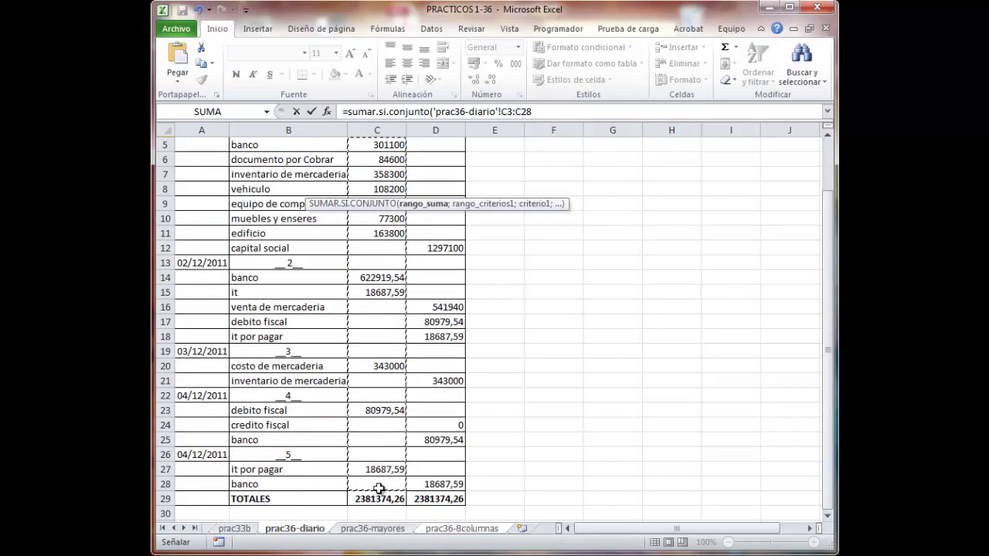
Step: Dismiss the too-few-arguments warning and add a ; separator after the C3:C28 sum range
key("Return")
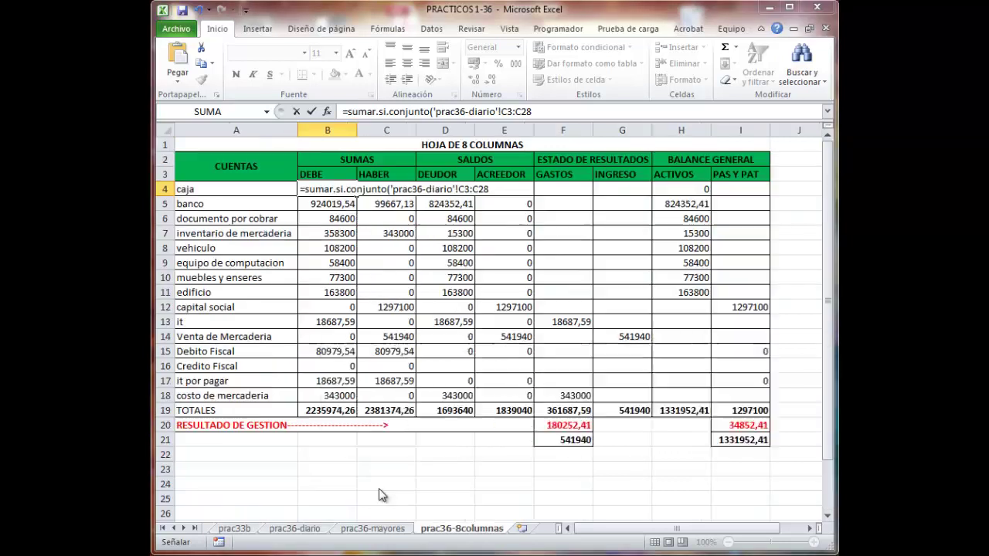
left_click(649, 430)
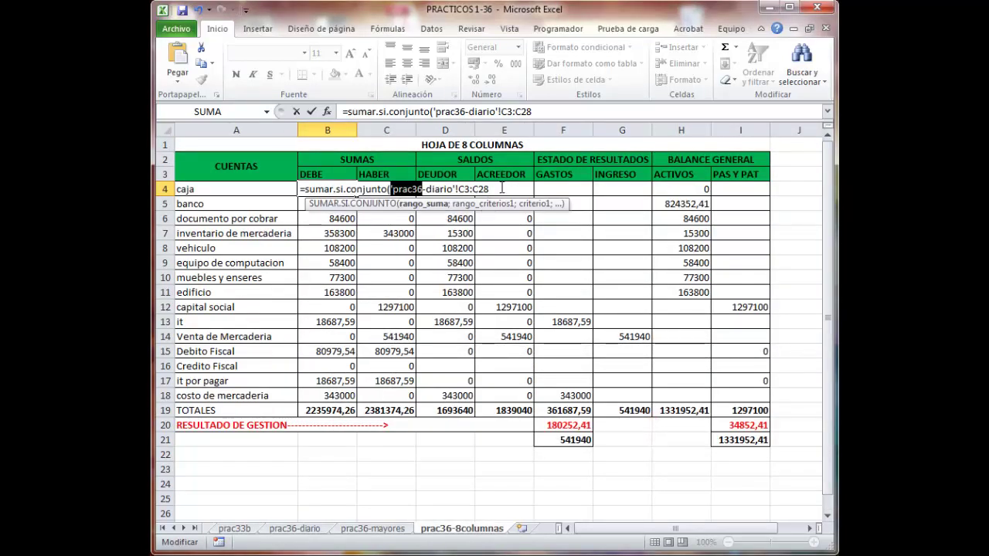
left_click(498, 189)
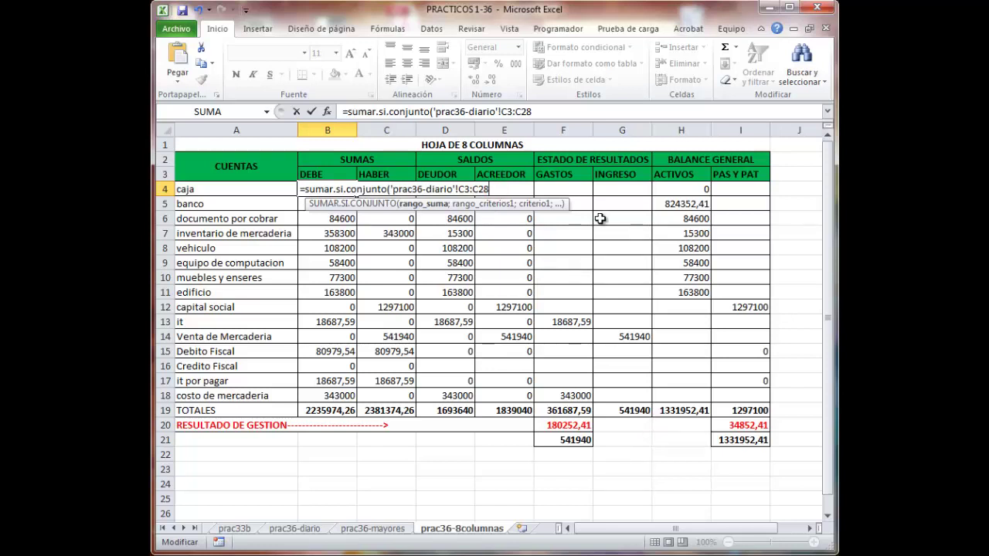
type(";")
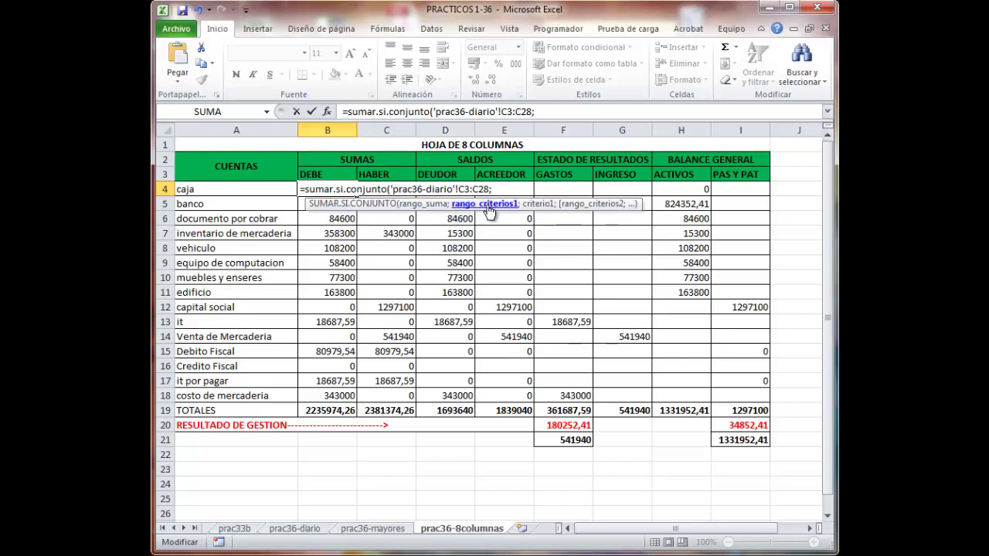
Step: Add 'prac36-diario'!B3:B28, the journal's CUENTAS column, as B4's criteria range
left_click(294, 532)
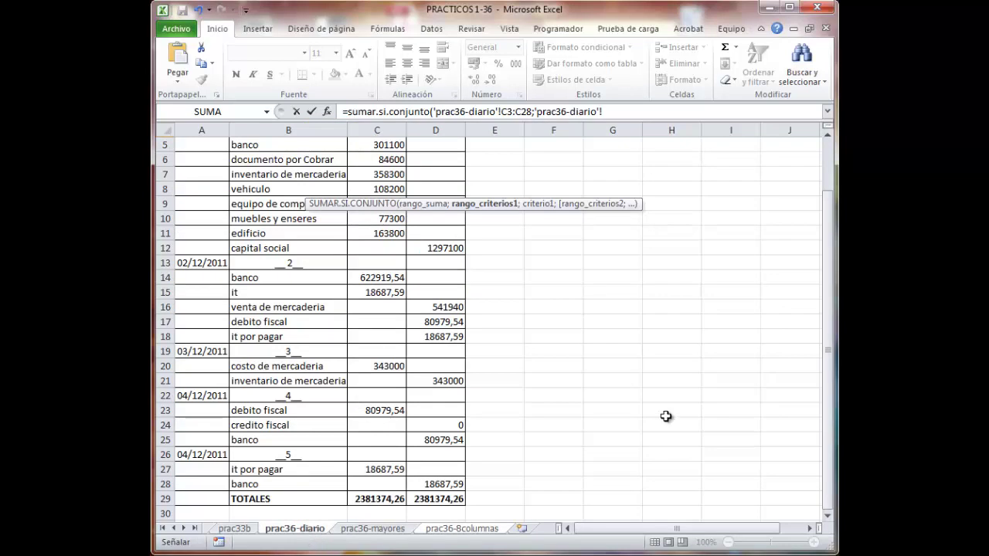
left_click_drag(829, 197, 829, 165)
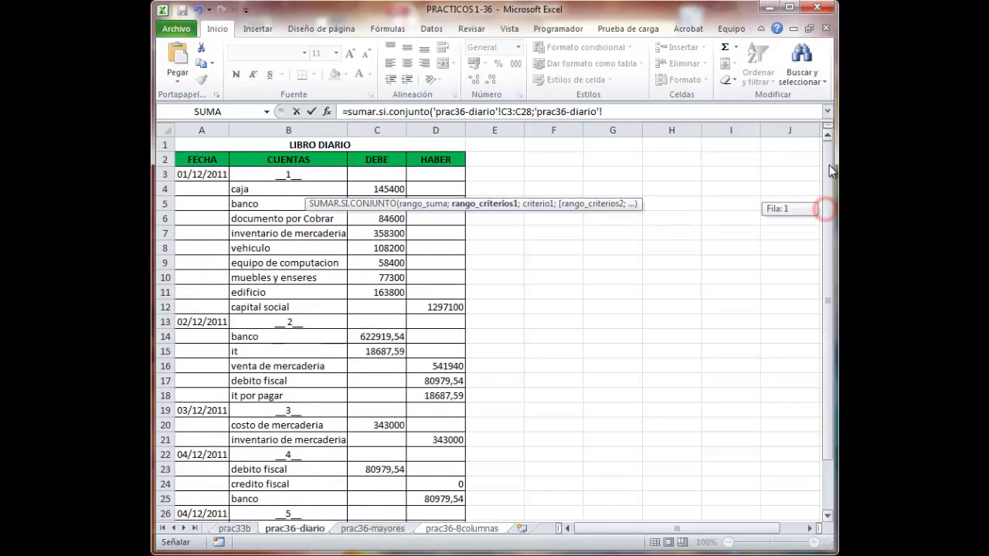
left_click_drag(272, 175, 288, 507)
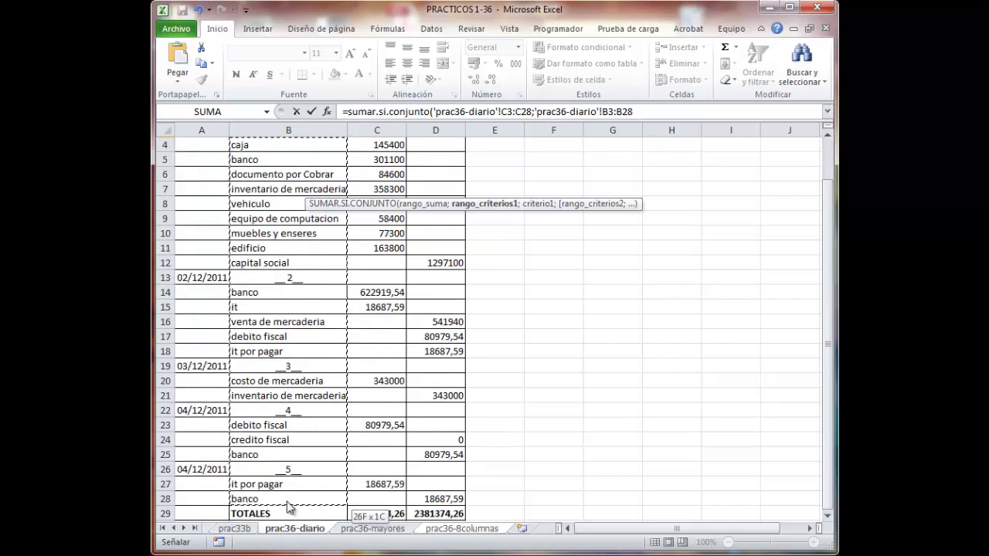
left_click_drag(289, 507, 289, 503)
scroll(266, 326, "up", 1)
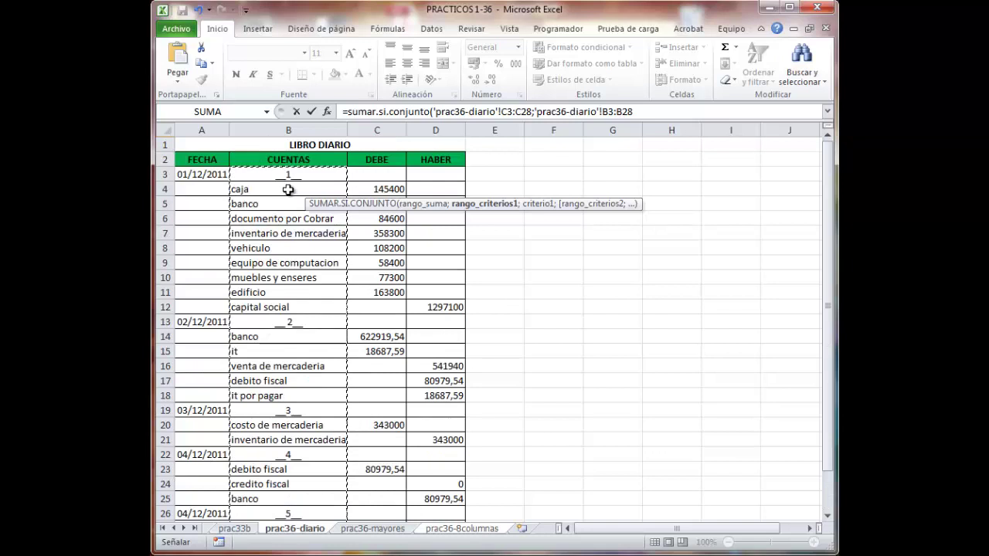
scroll(305, 198, "down", 2)
scroll(306, 198, "down", 2)
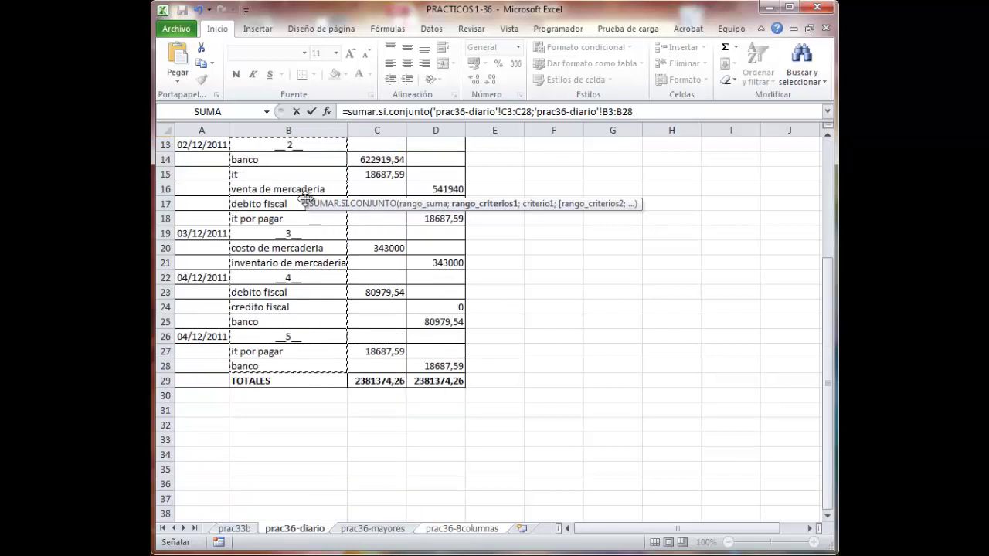
scroll(305, 199, "up", 4)
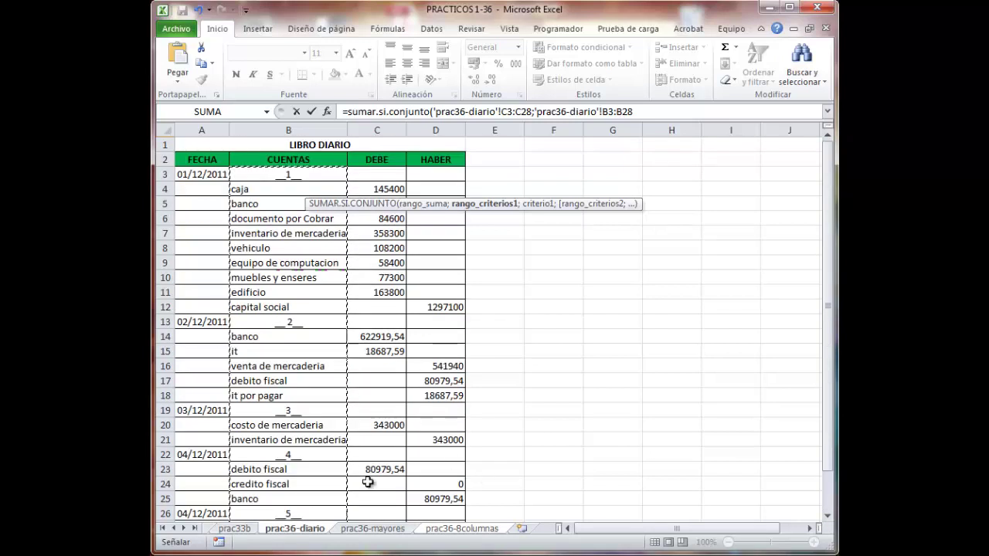
Step: Finish B4's formula with criterion "=caja" so caja's DEBE returns 145400
key("Return")
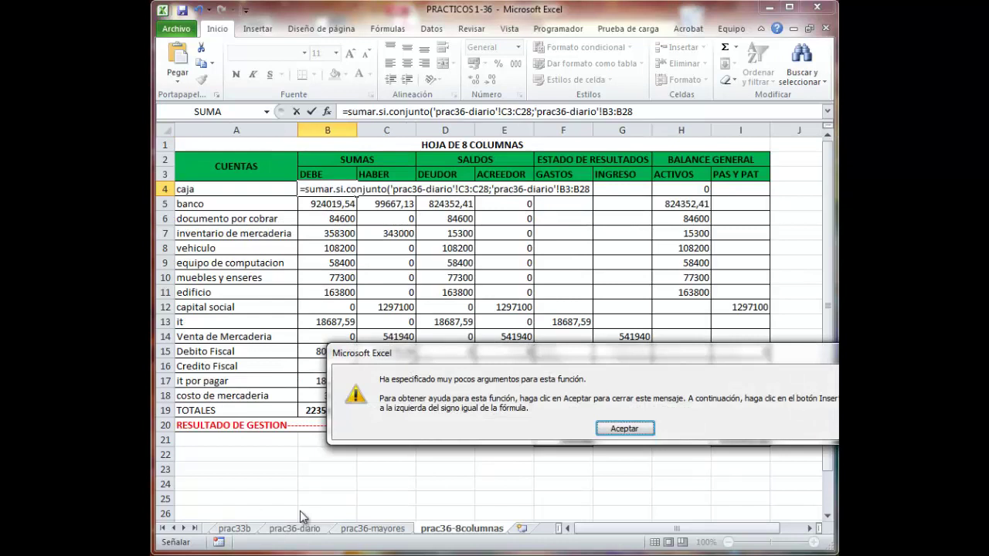
key("Return")
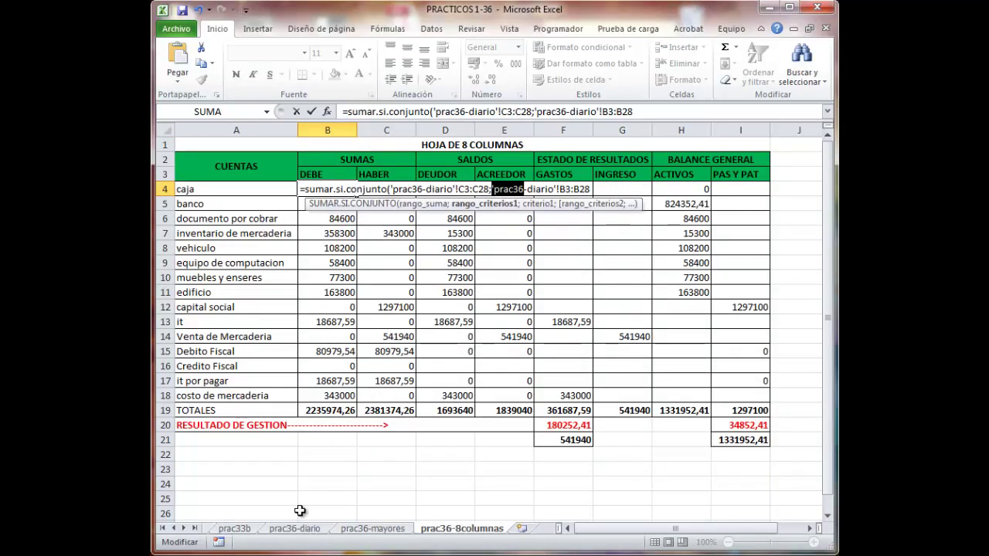
key("End")
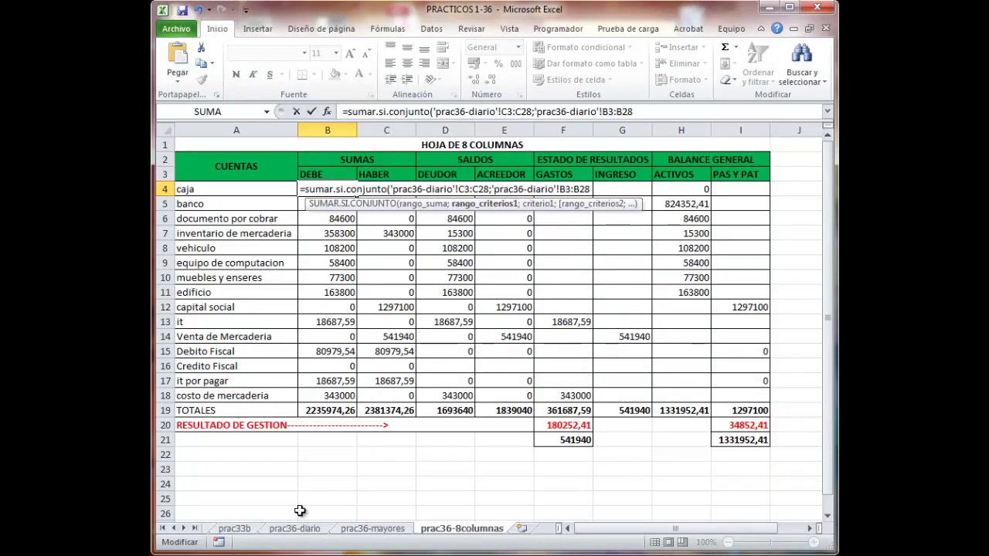
type(";")
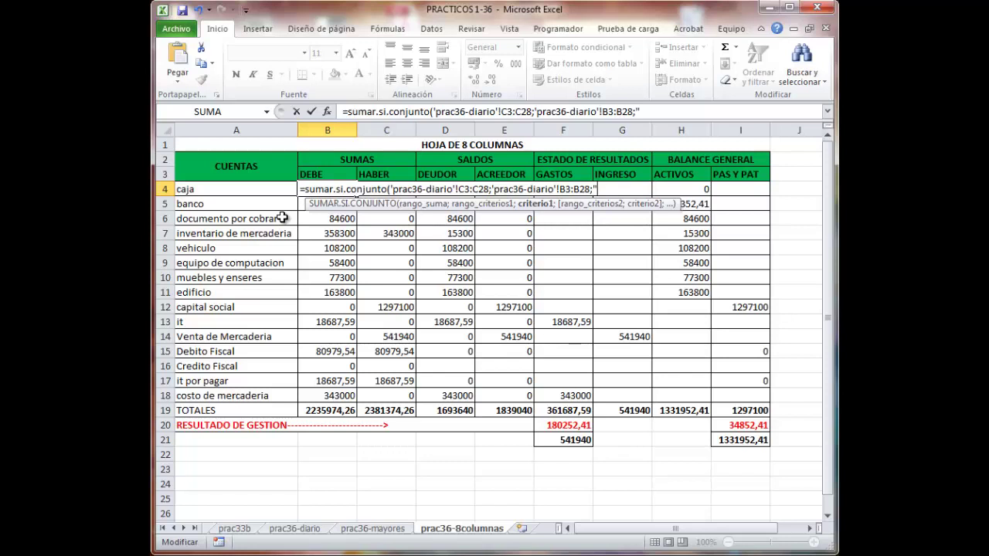
type("caja")
type("\"")
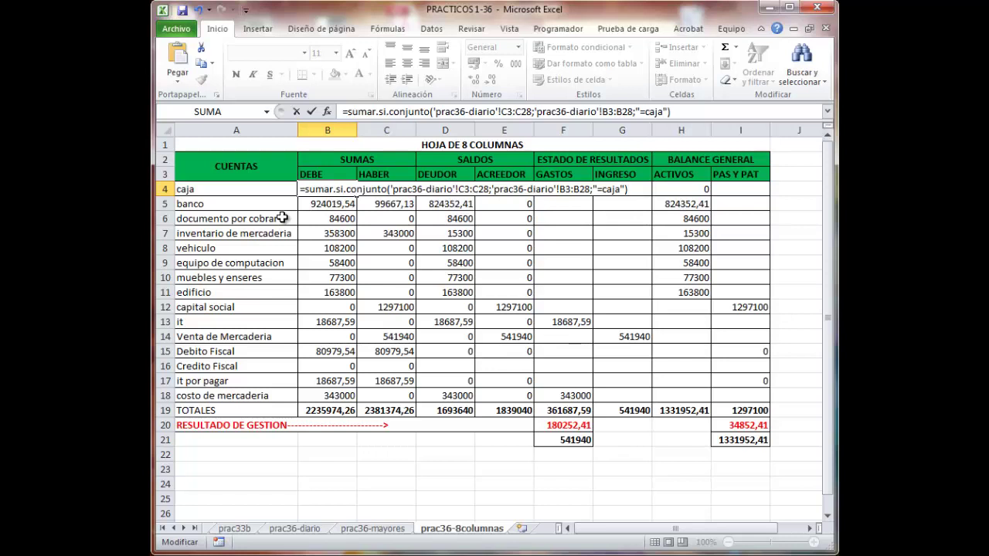
key("Return")
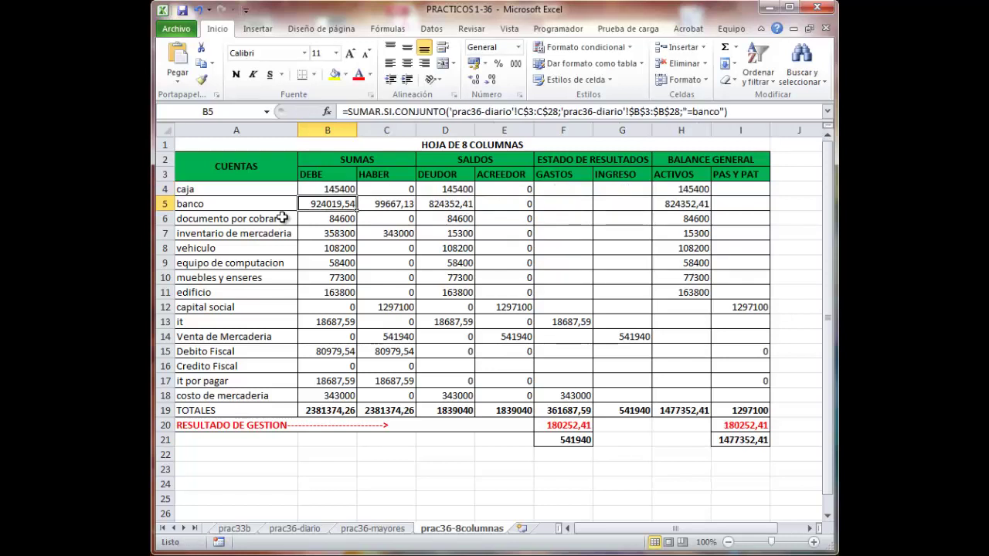
key("Up")
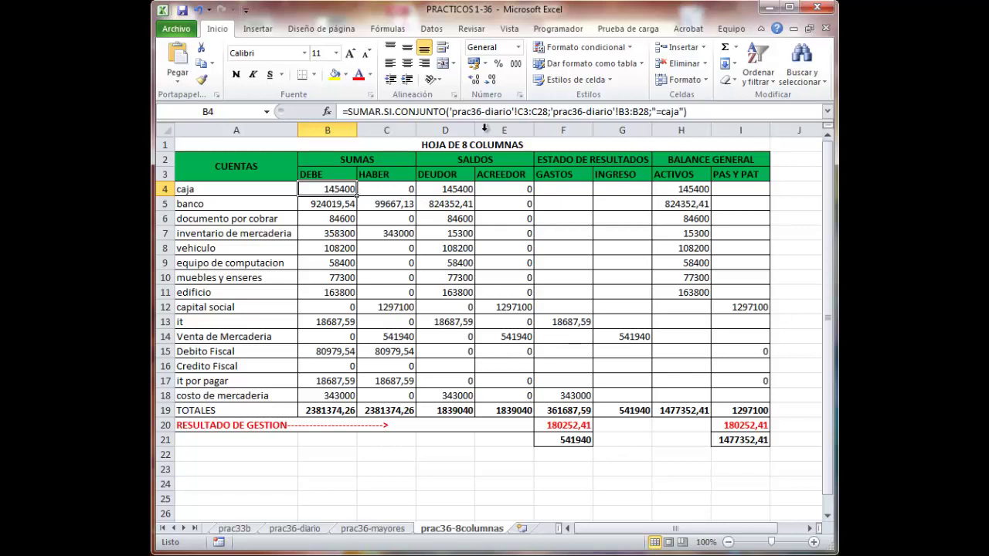
Step: Make B4's ranges absolute as $C$3:$C$28 and $B$3:$B$28, still returning 145400
left_click(524, 111)
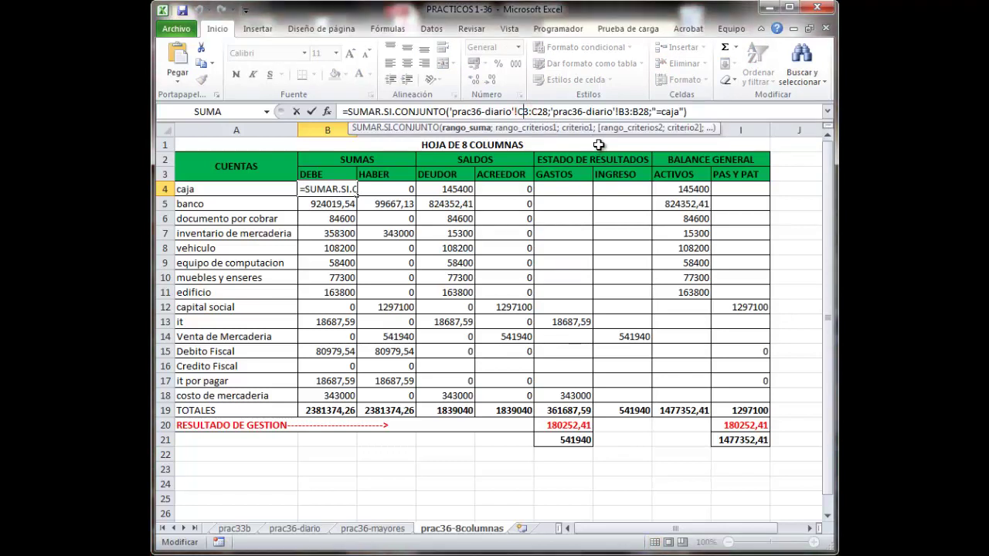
key("F4")
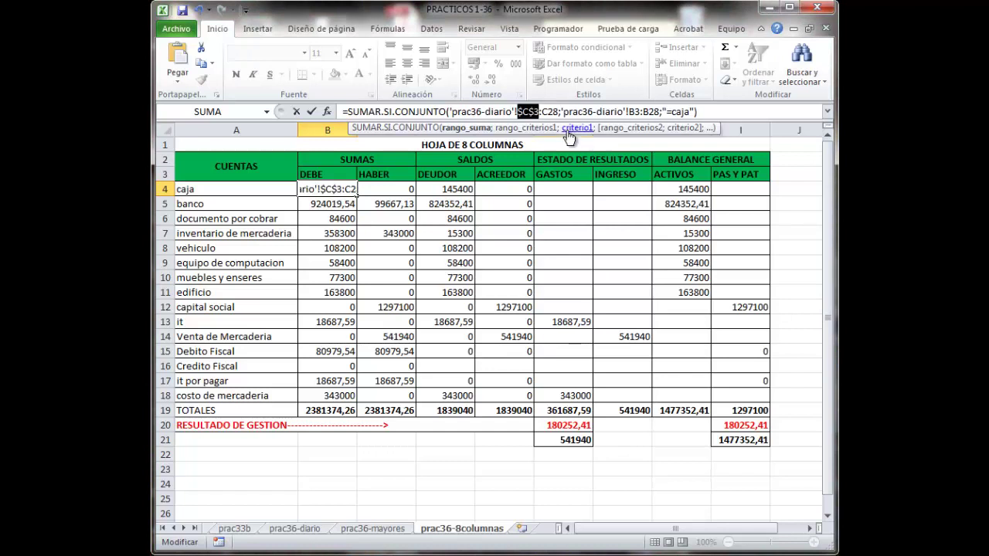
left_click(550, 110)
key("F4")
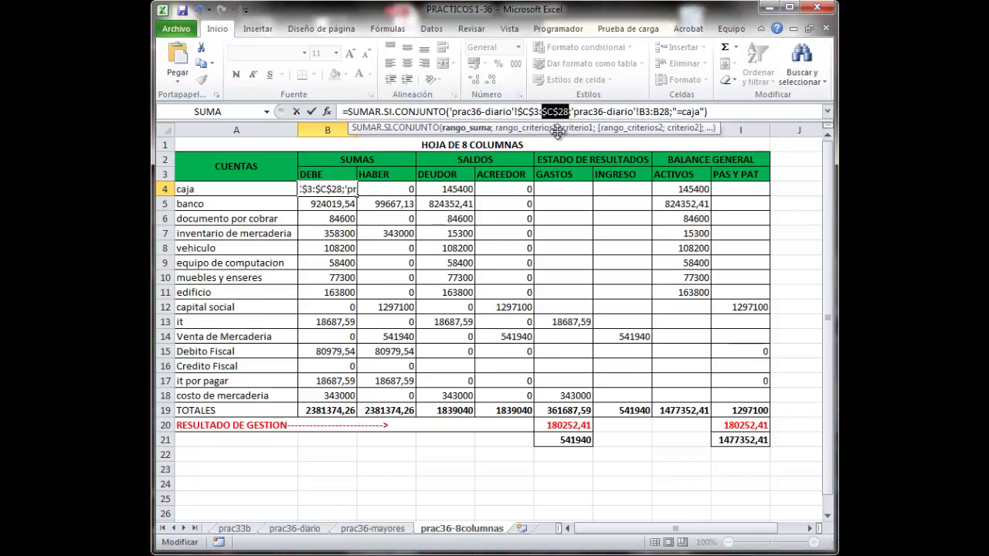
left_click(644, 111)
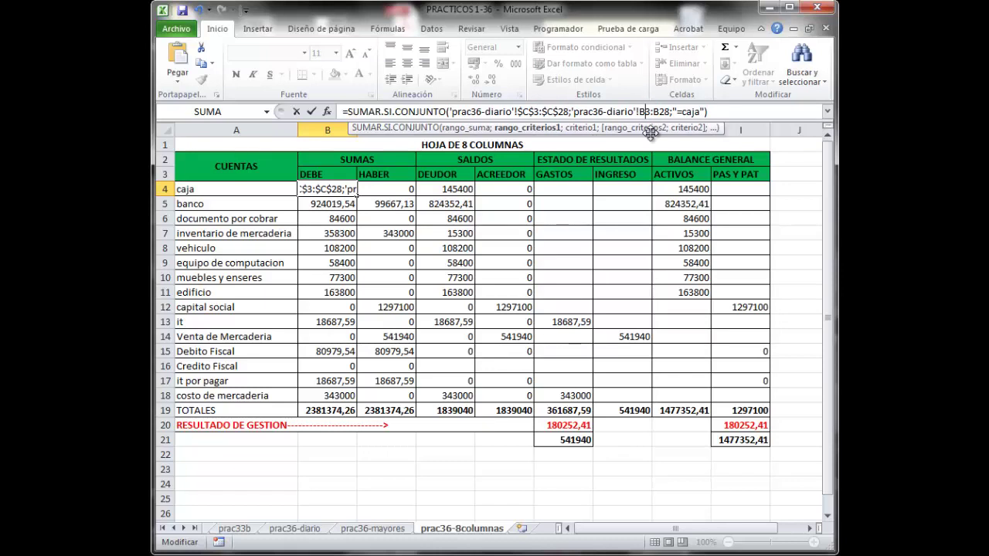
key("F4")
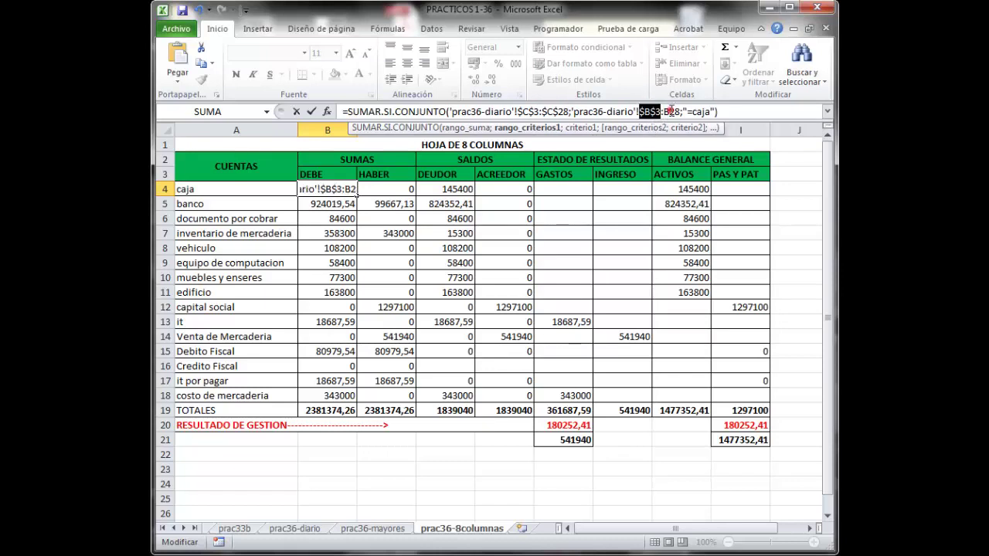
left_click(670, 111)
key("F4")
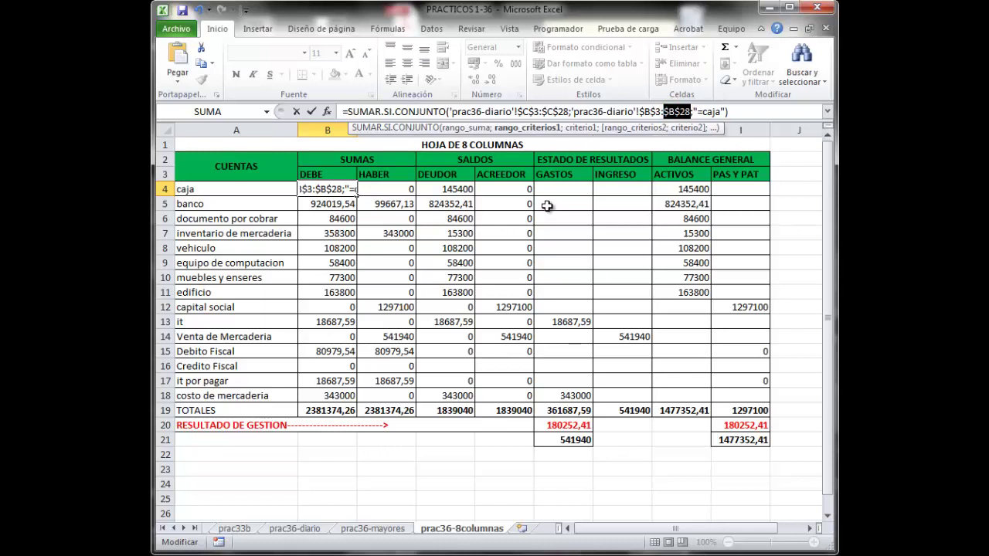
key("Return")
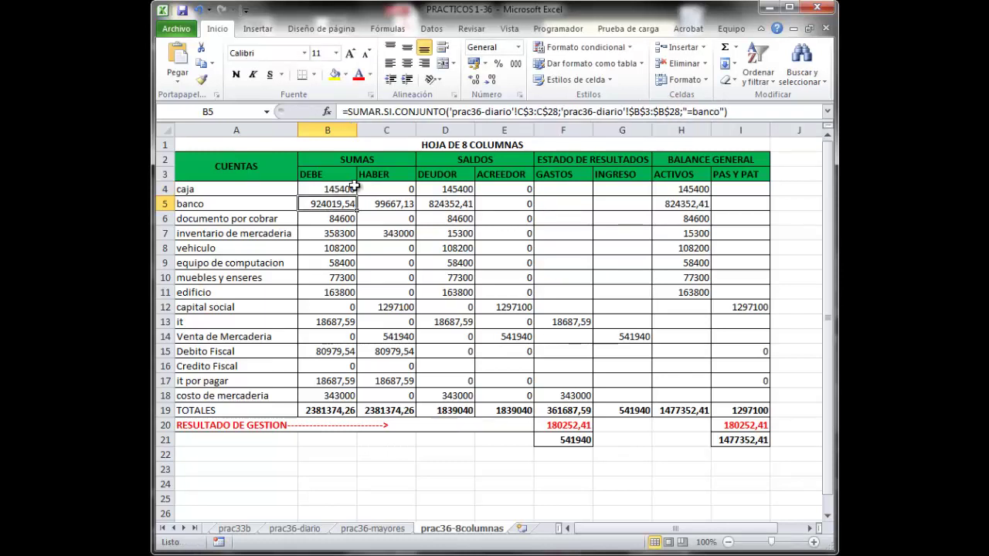
left_click(348, 189)
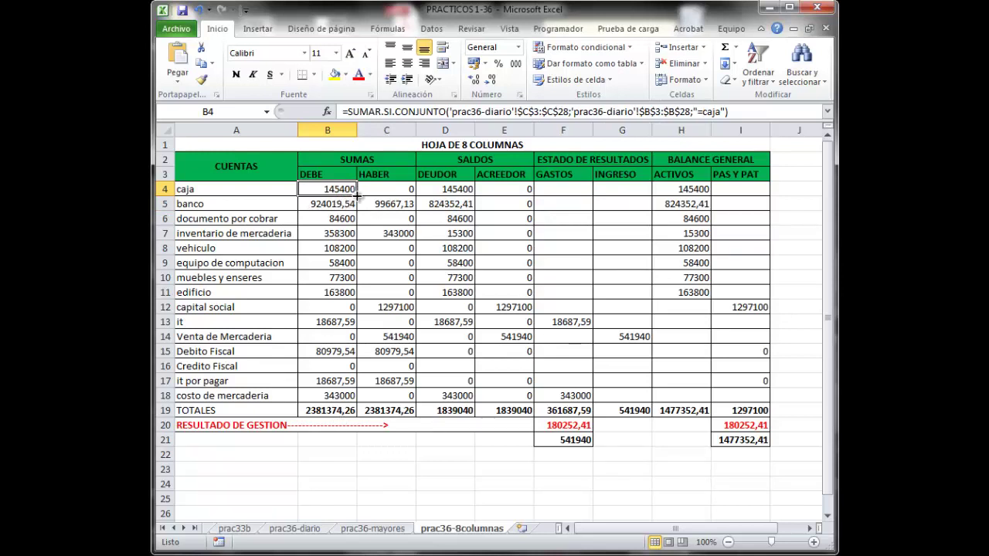
Step: Copy B4's formula to B5 and change the criterion to "=banco", giving 924019,54
left_click_drag(356, 196, 358, 207)
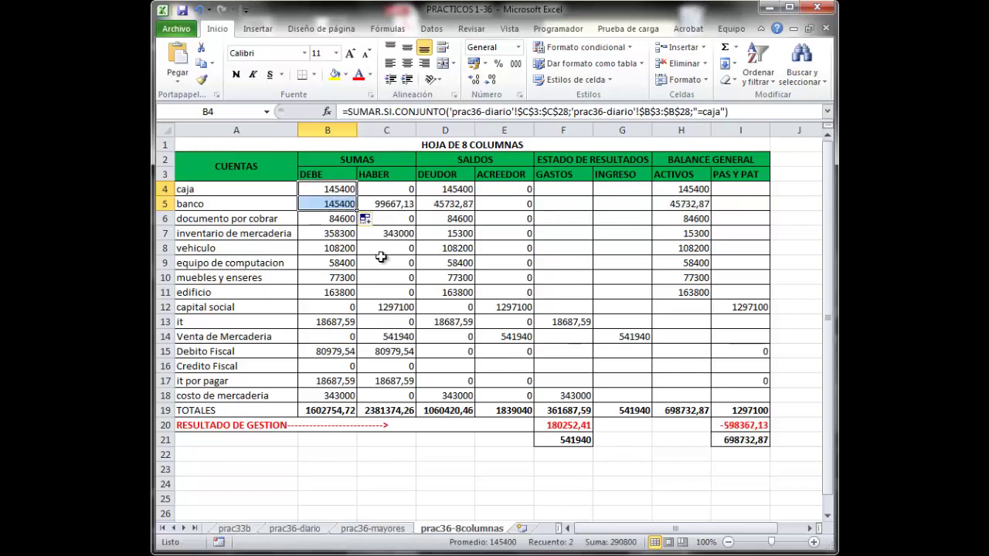
left_click(338, 205)
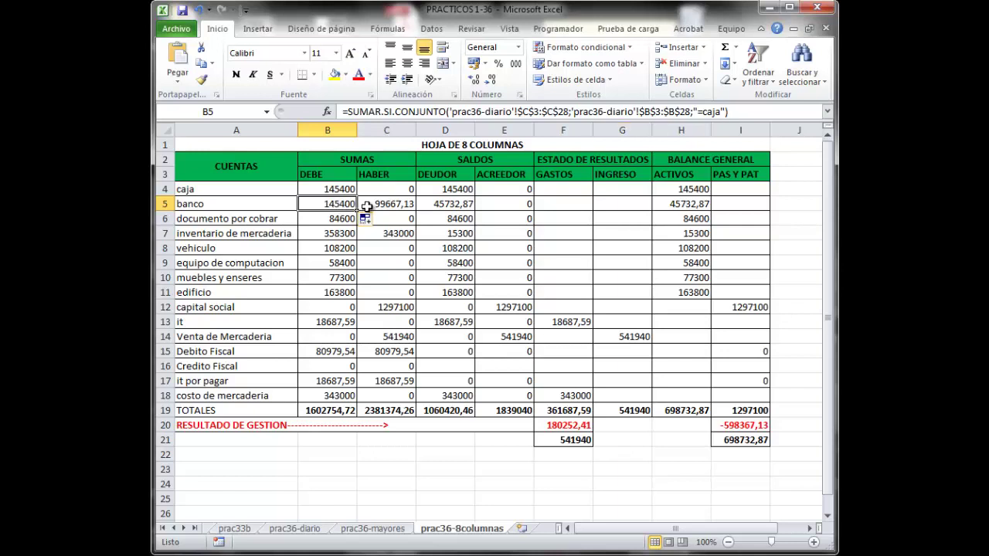
key("F2")
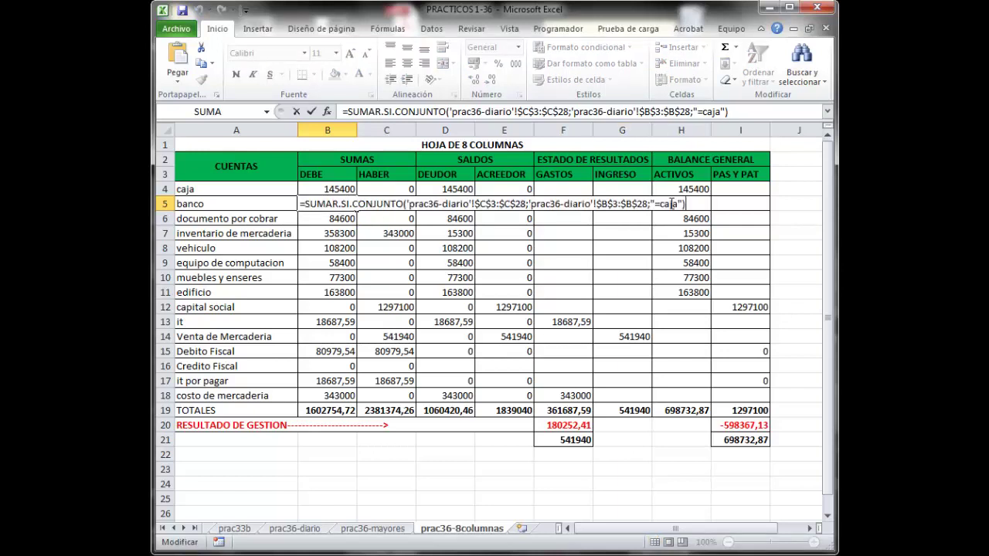
left_click(677, 204)
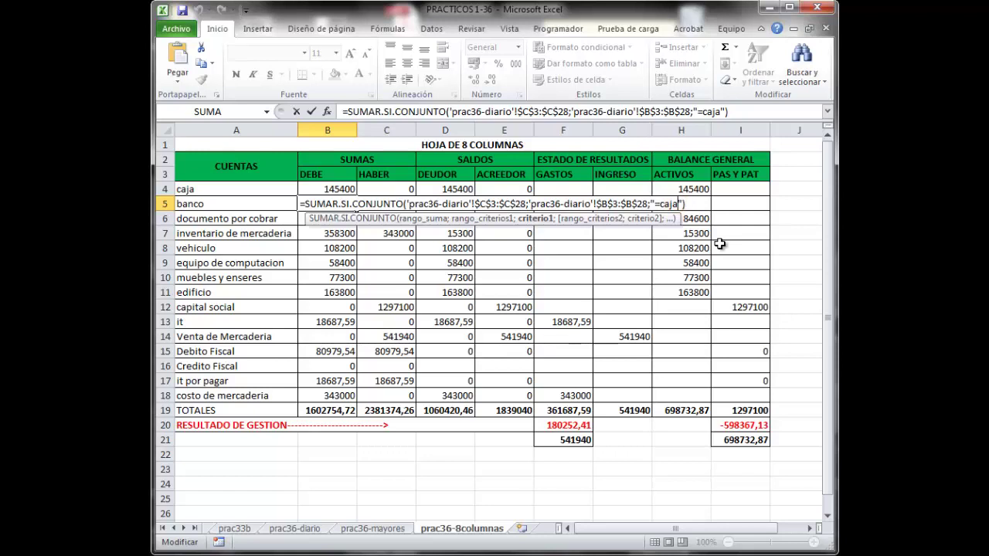
key("BackSpace")
key("BackSpace")
key("BackSpace")
key("BackSpace")
type("ban")
type("co")
key("Return")
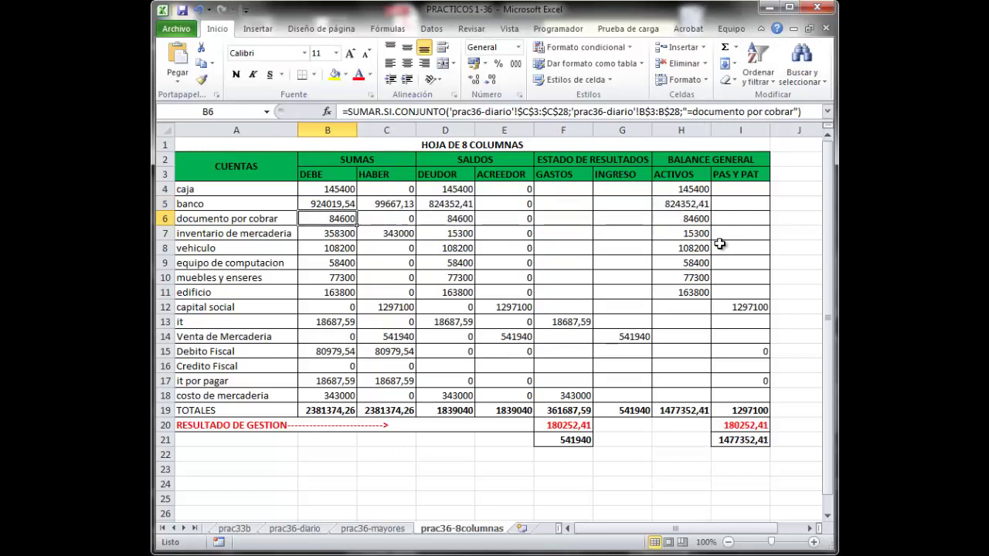
key("Up")
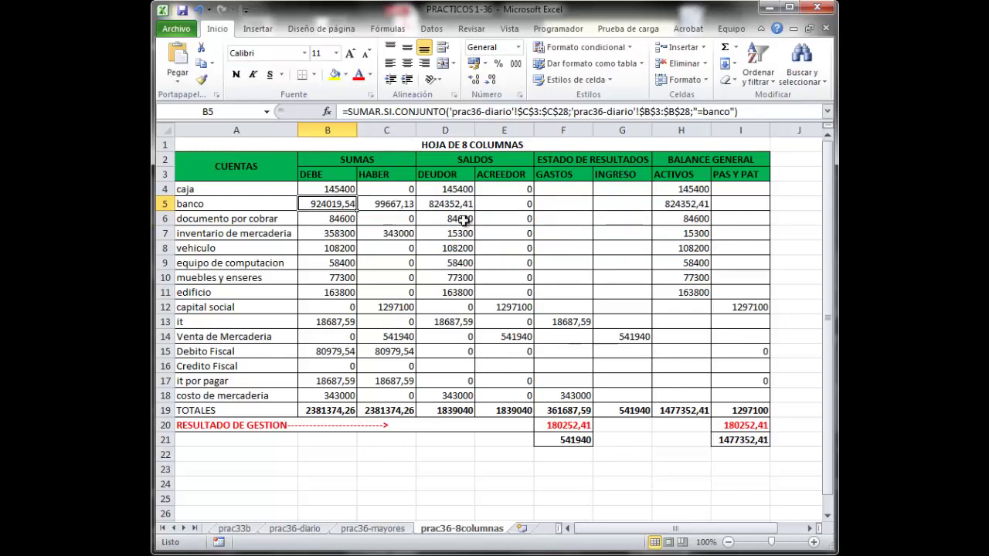
left_click(333, 189)
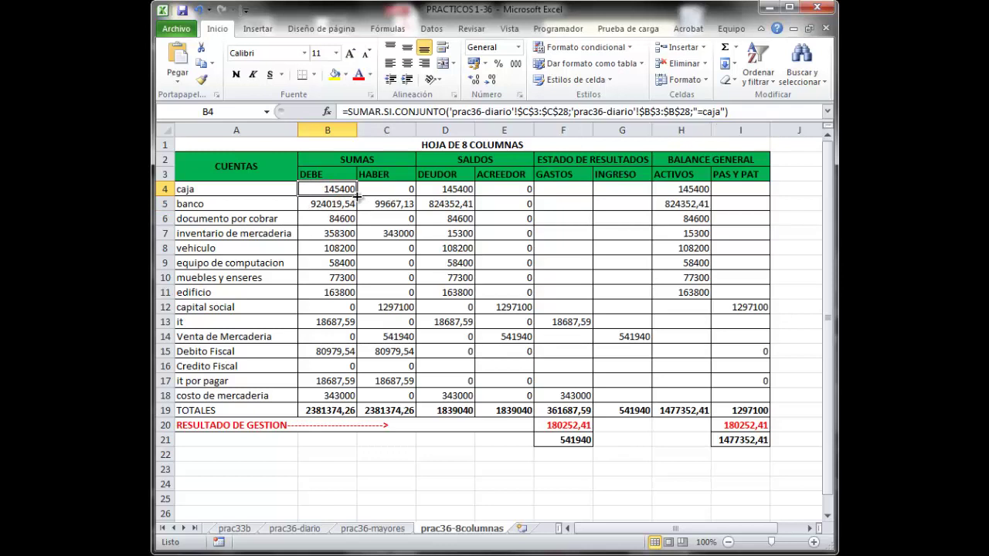
Step: Copy caja's formula into C4 and change its sum range to $D$3:$D$28, returning 0
left_click_drag(356, 195, 410, 195)
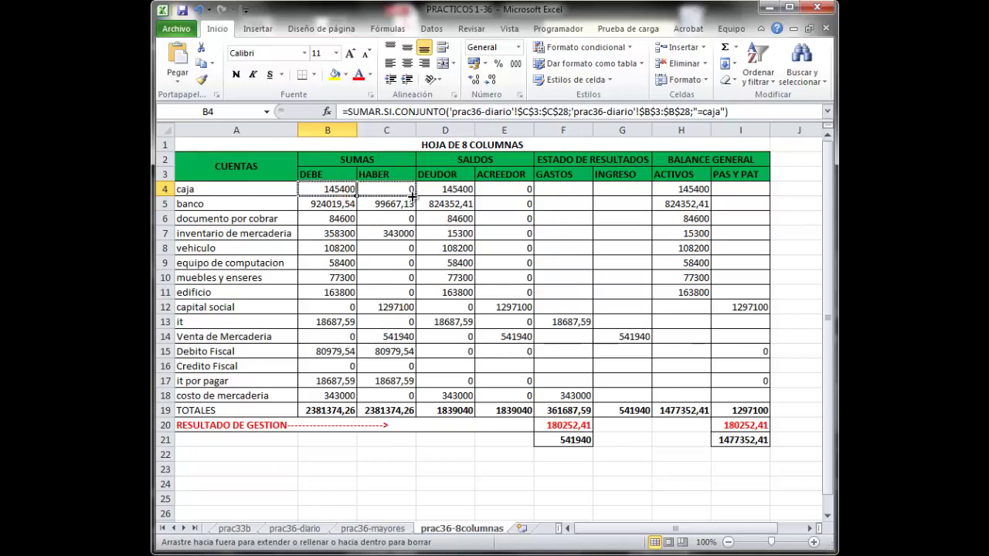
left_click_drag(412, 197, 412, 198)
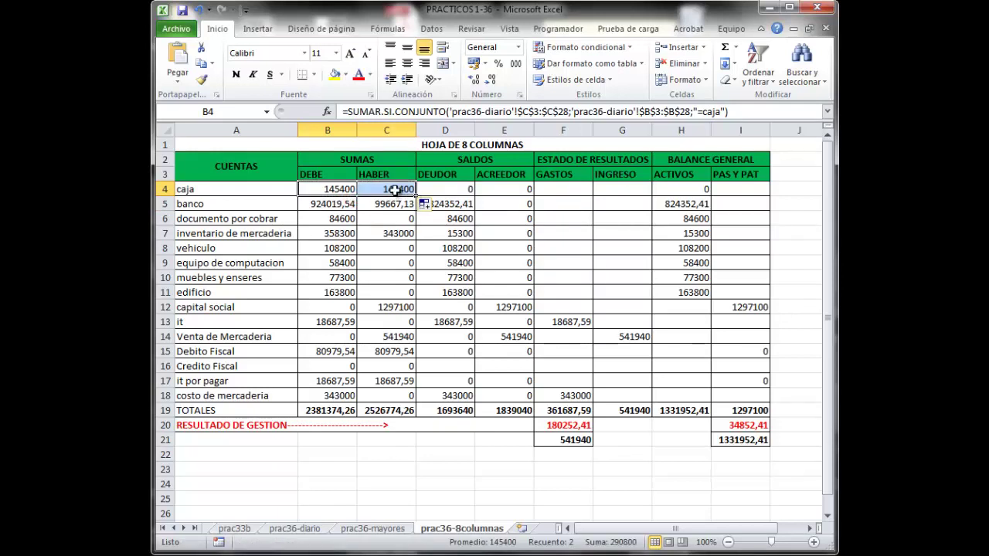
left_click(394, 189)
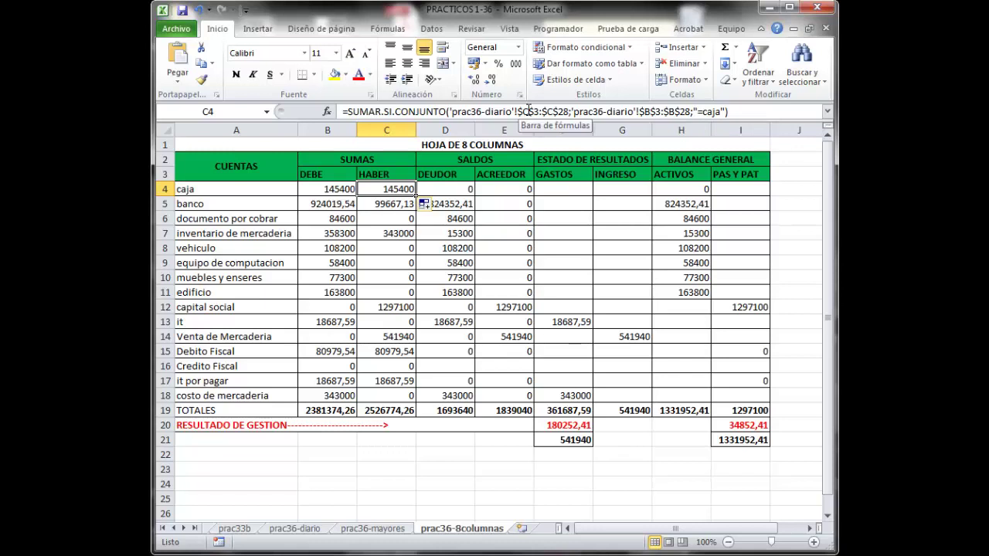
left_click(527, 112)
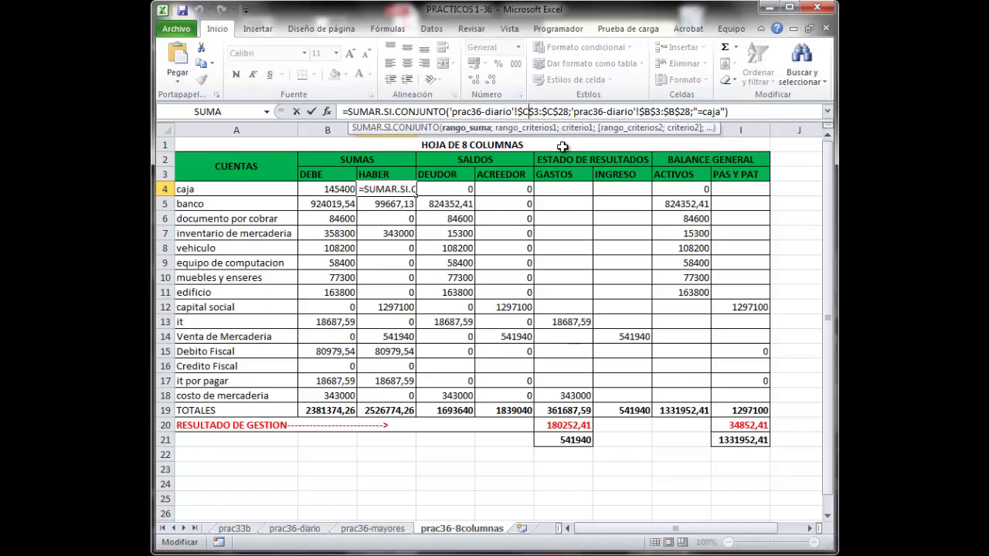
key("BackSpace")
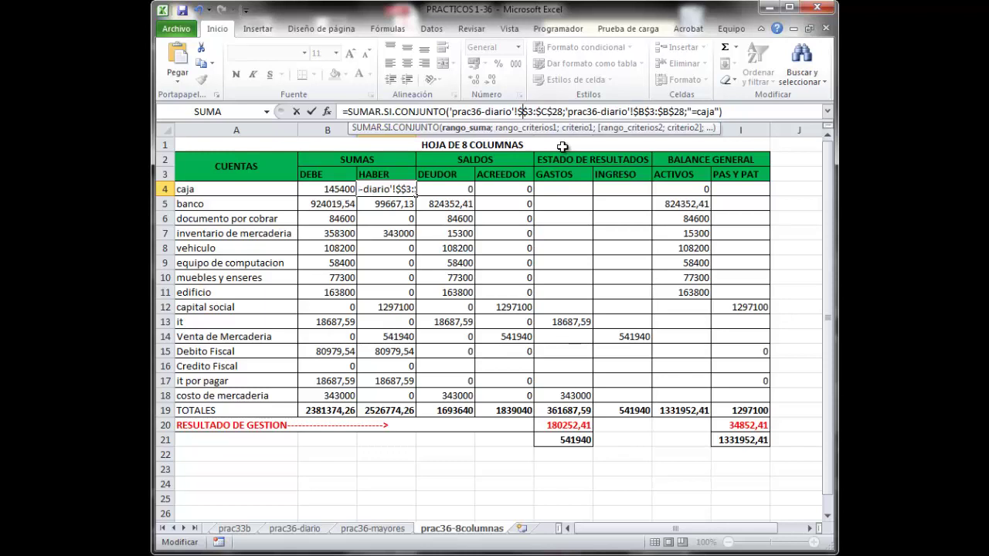
type("d")
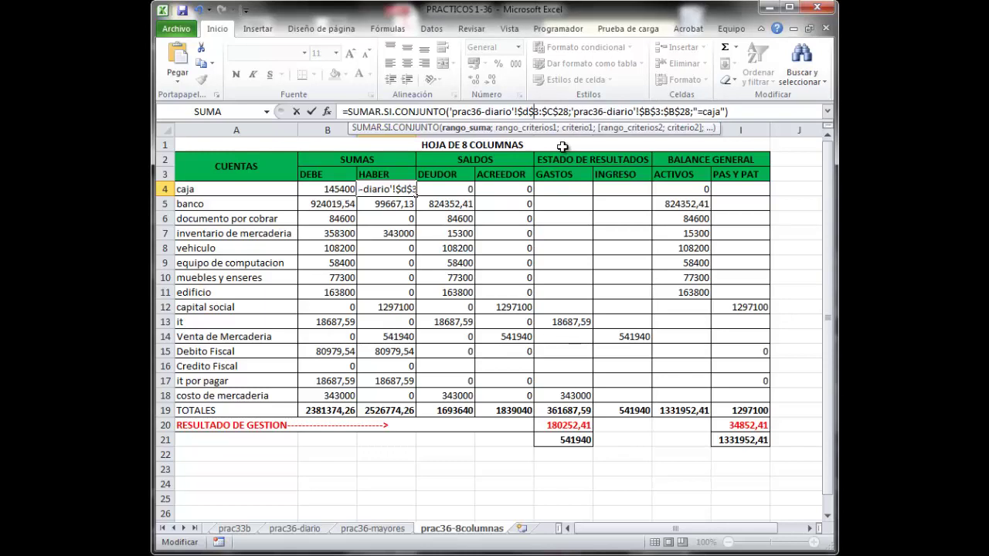
key("Right")
key("Right")
key("Delete")
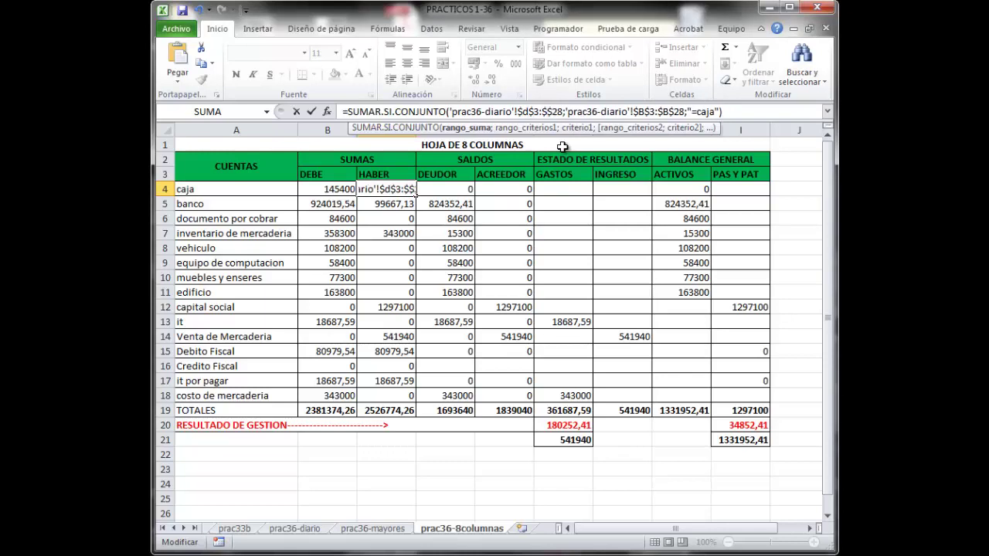
type("d")
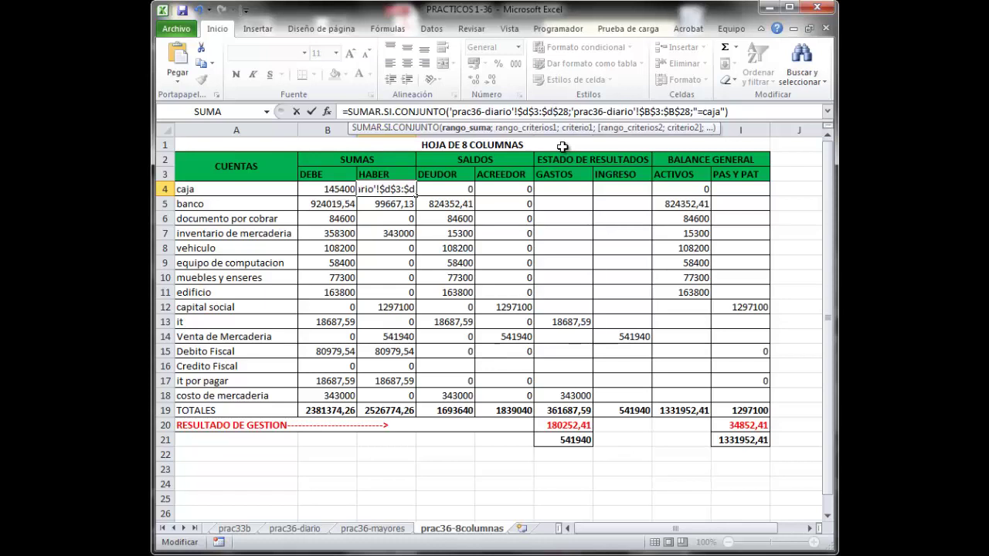
key("Return")
key("Up")
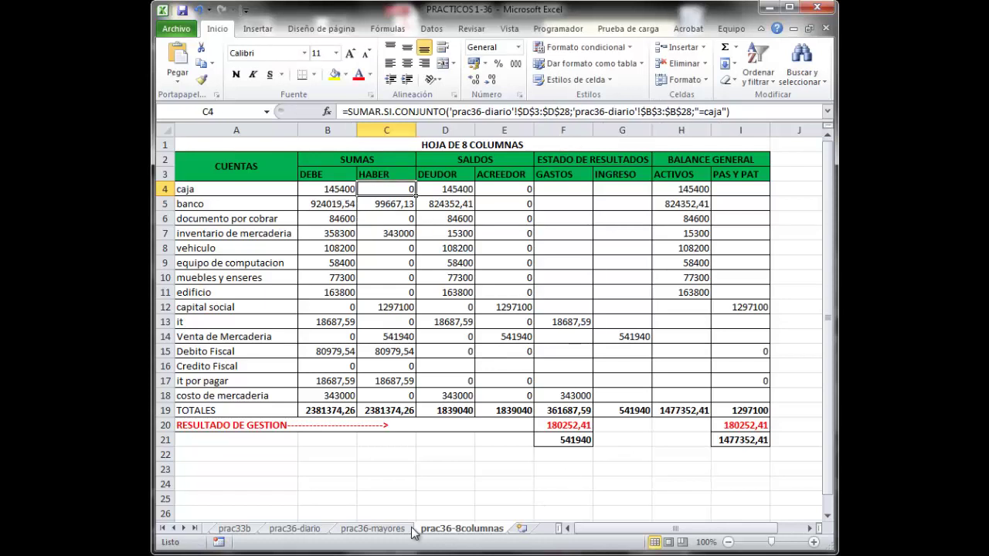
left_click(303, 529)
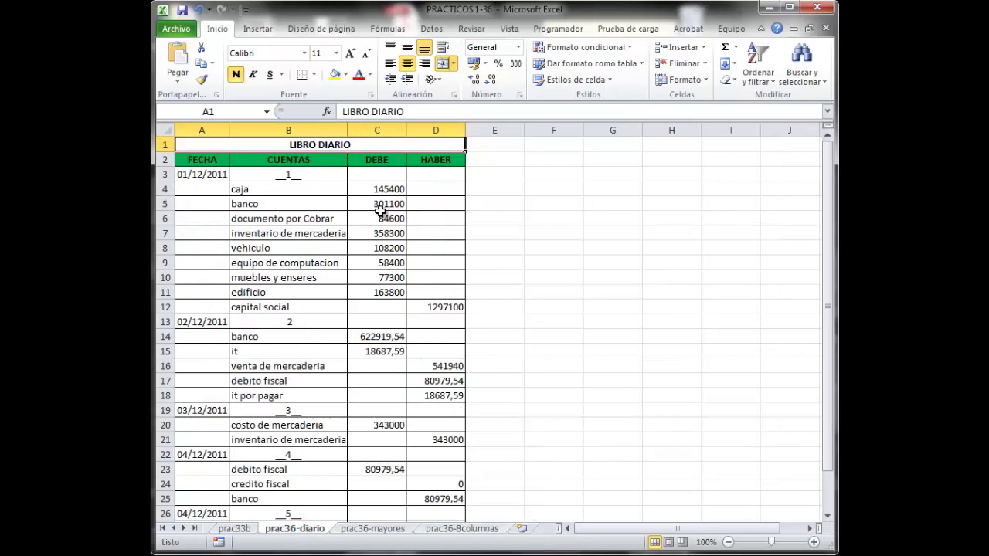
scroll(379, 219, "down", 3)
scroll(380, 218, "down", 1)
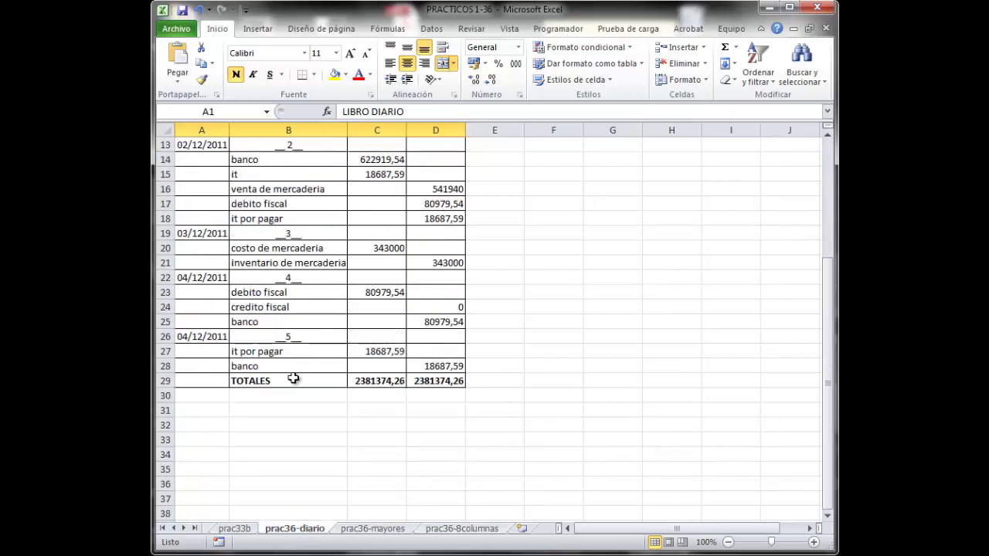
left_click(270, 367)
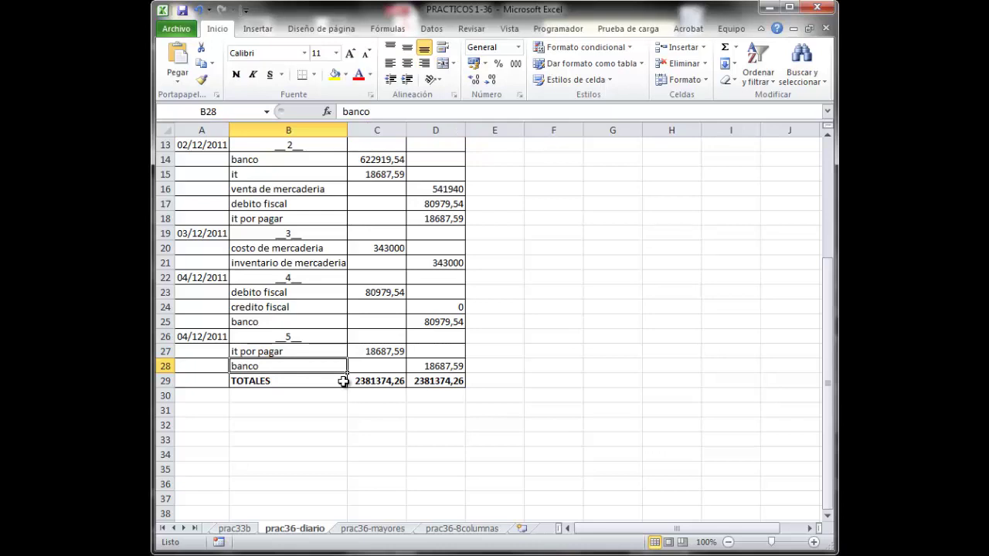
type("caja")
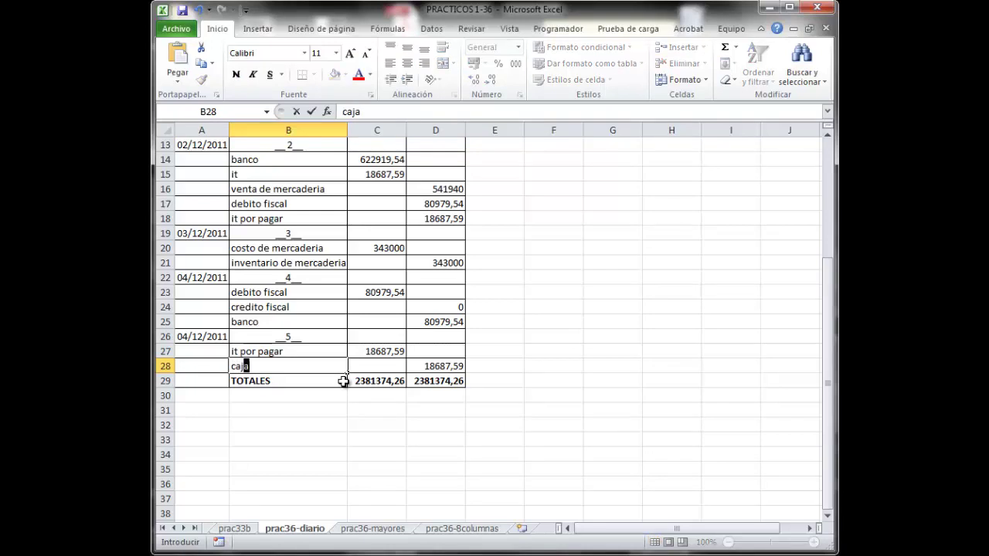
key("Return")
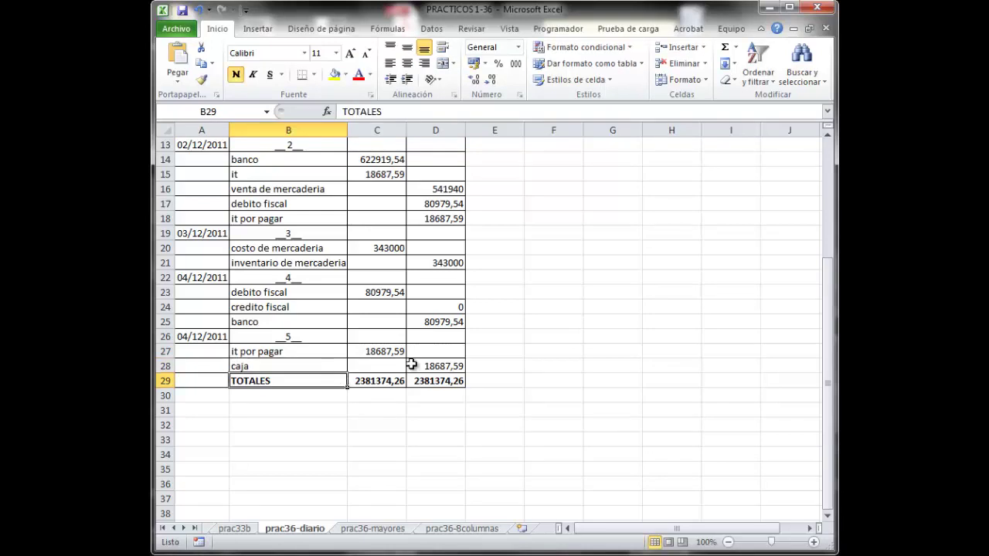
left_click(317, 366)
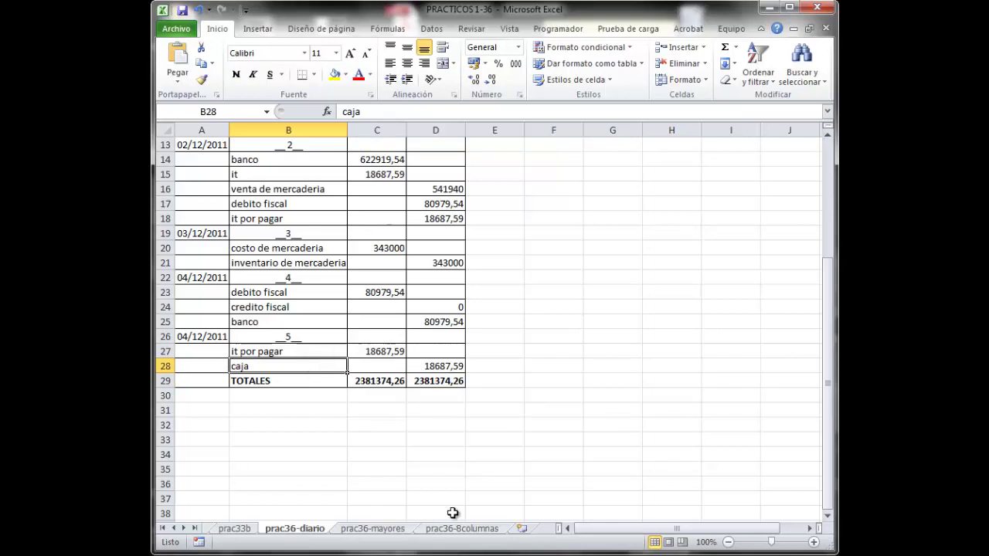
left_click(474, 528)
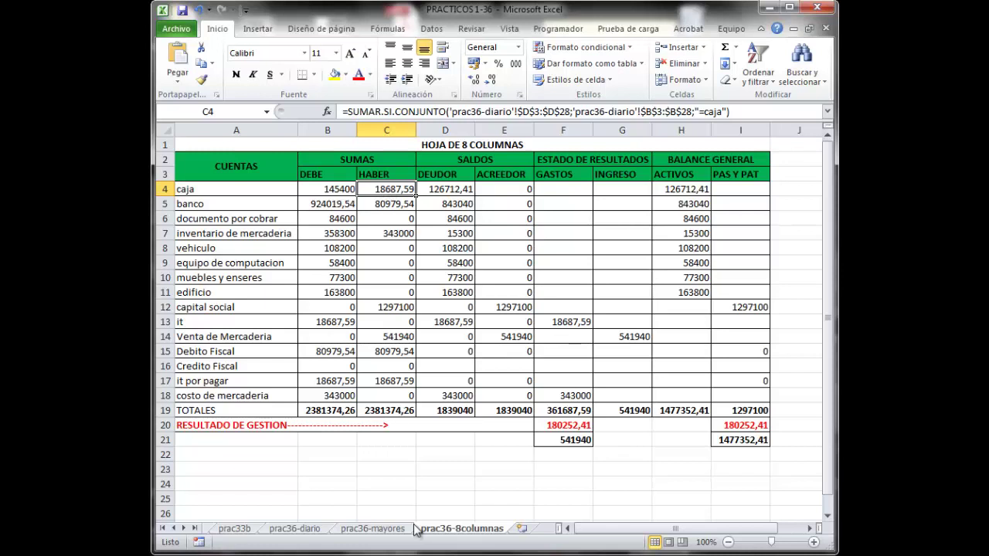
left_click(306, 529)
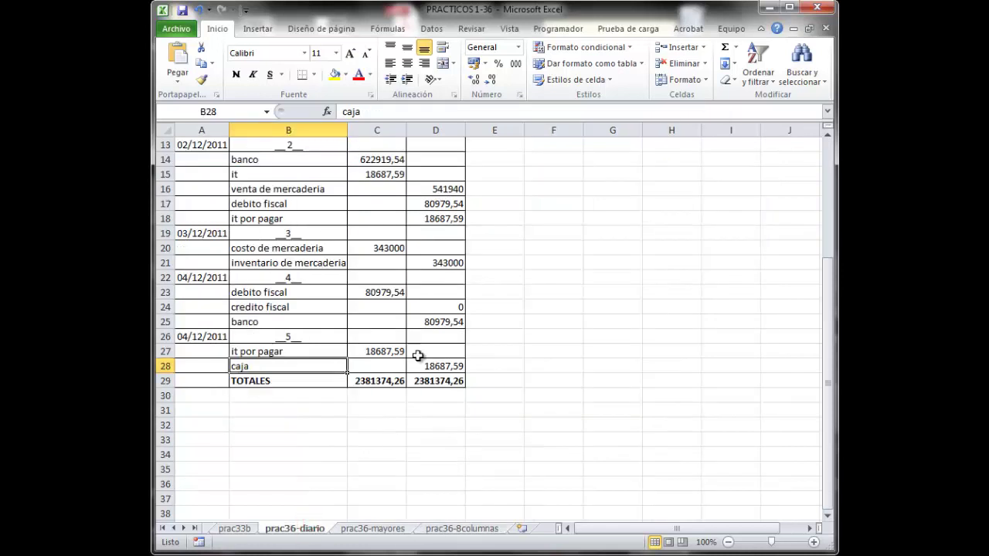
left_click(200, 10)
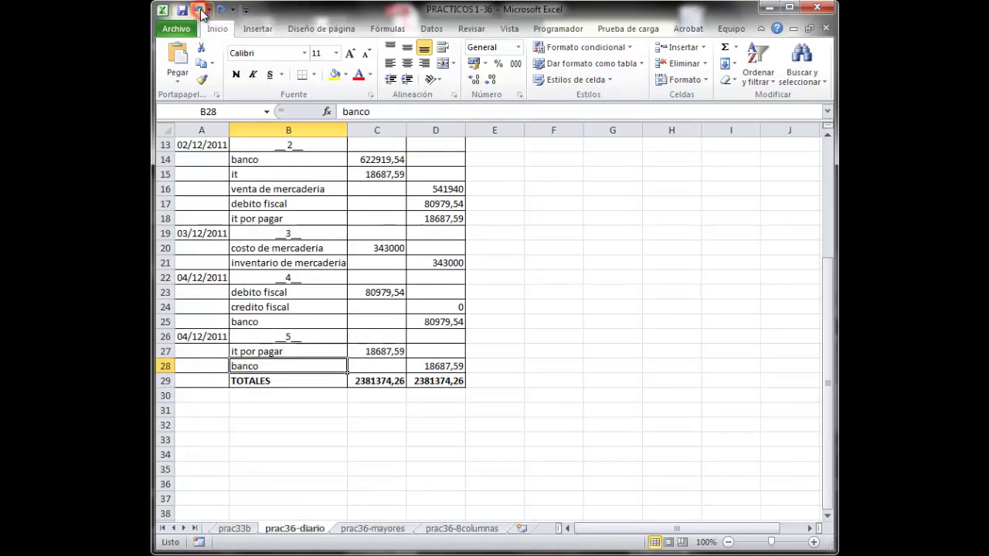
left_click(461, 529)
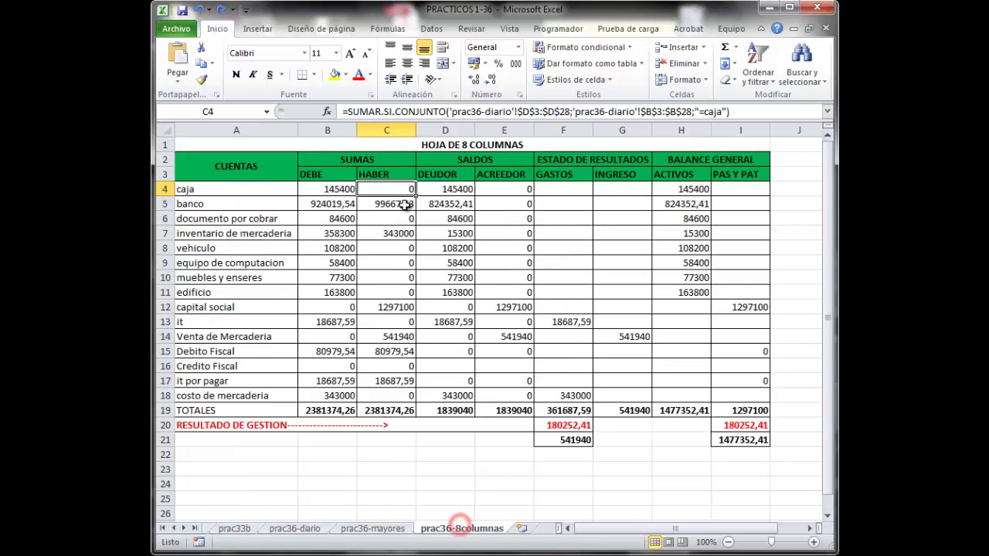